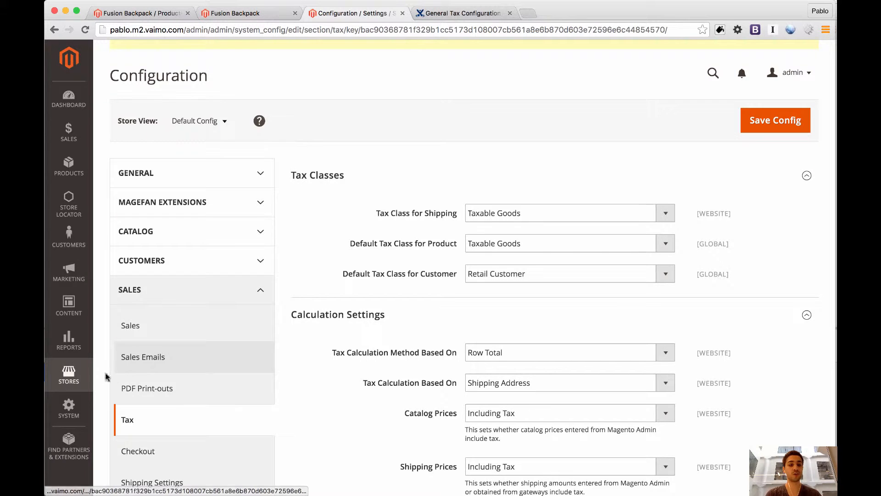
pyautogui.click(64, 381)
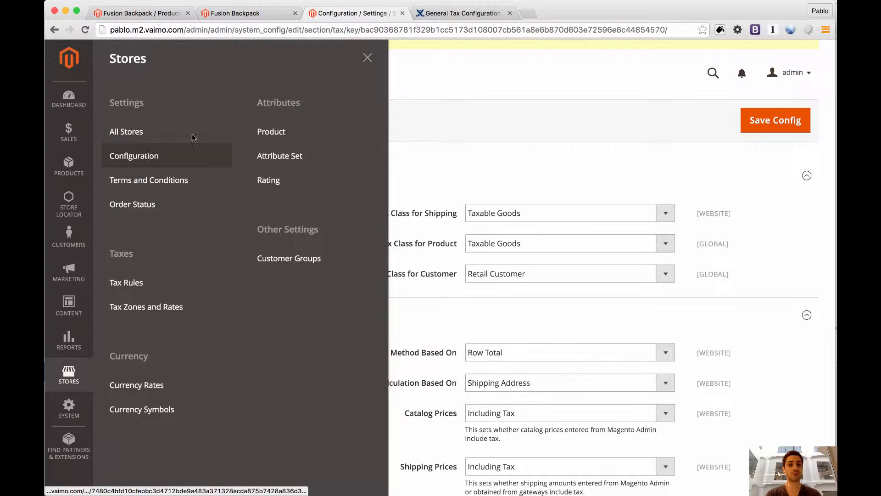
pyautogui.click(366, 58)
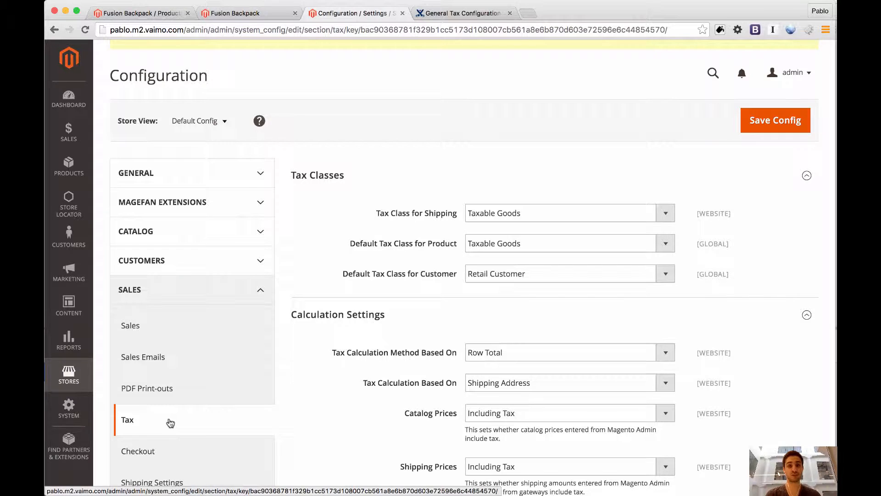
# Step: Examine the Catalog Prices choices in the tax Calculation Settings, keeping Including Tax selected
pyautogui.scroll(-5, 349, 469)
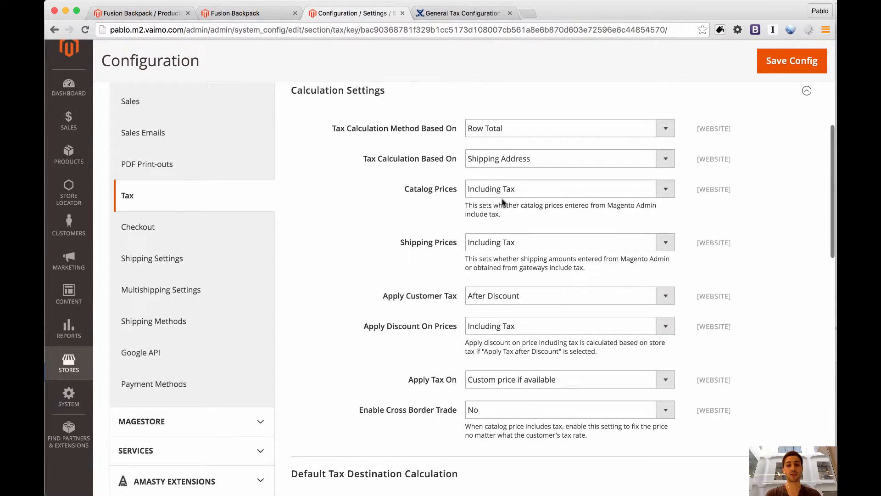
pyautogui.click(508, 198)
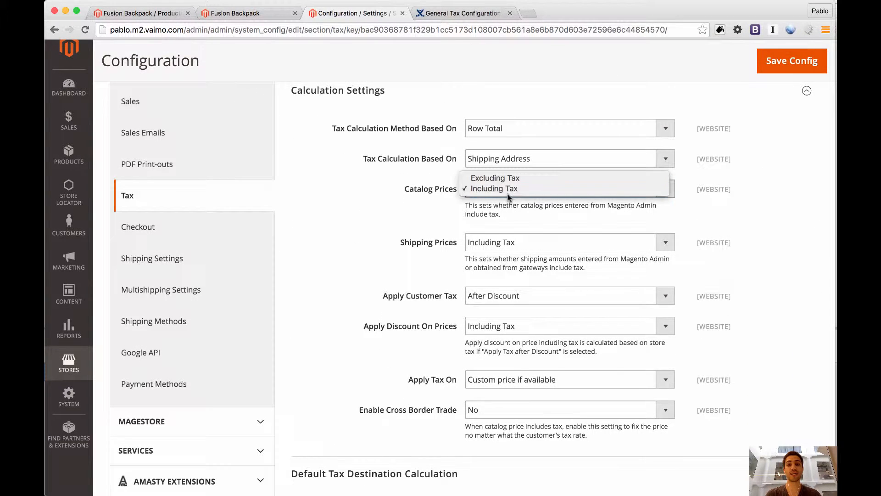
pyautogui.click(507, 188)
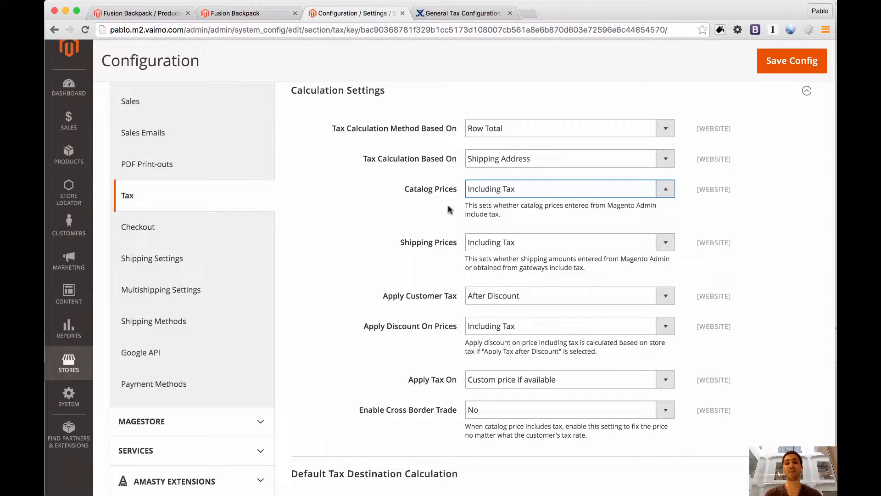
pyautogui.click(481, 197)
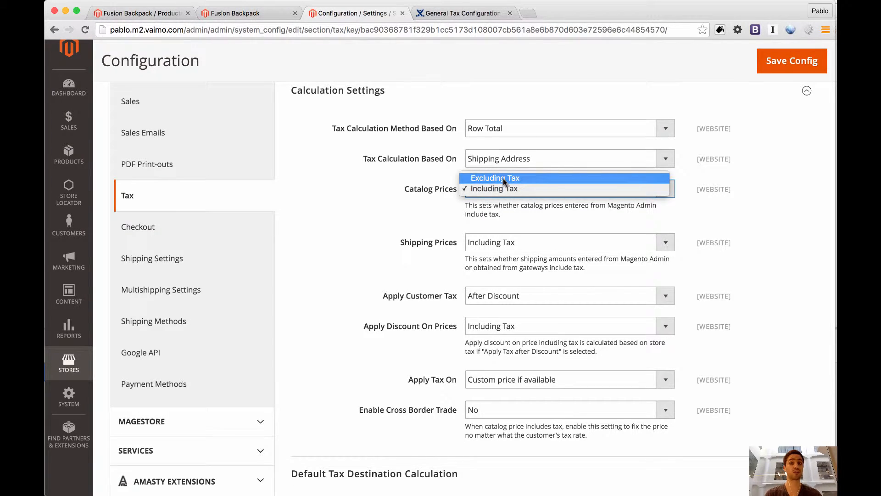
pyautogui.click(494, 189)
pyautogui.scroll(5, 366, 228)
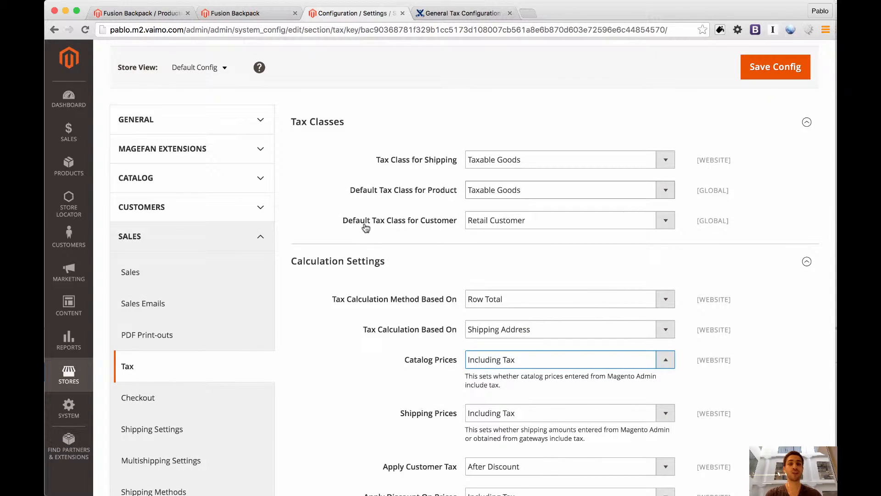
# Step: Look up the Tax Classes and Calculation Settings sections in the Magento User Guide linked from the General Tax Configuration page, and close both pages
pyautogui.click(446, 13)
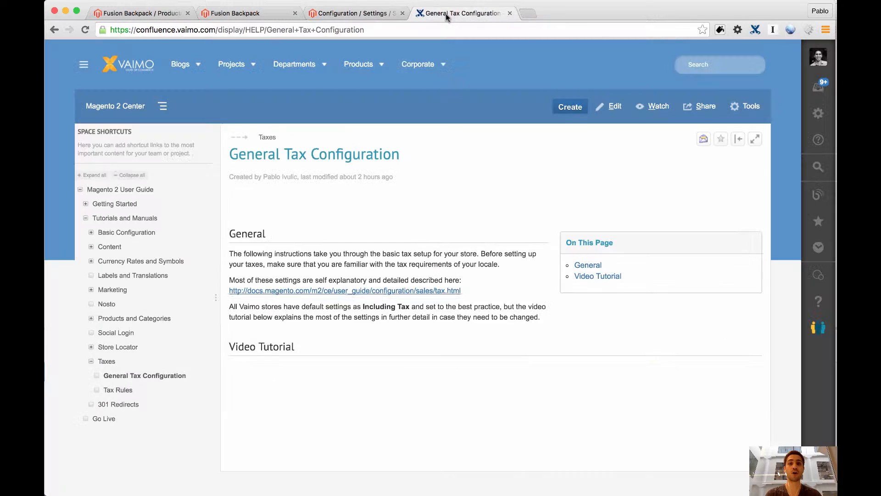
pyautogui.keyDown('super'); pyautogui.click(426, 291); pyautogui.keyUp('super')
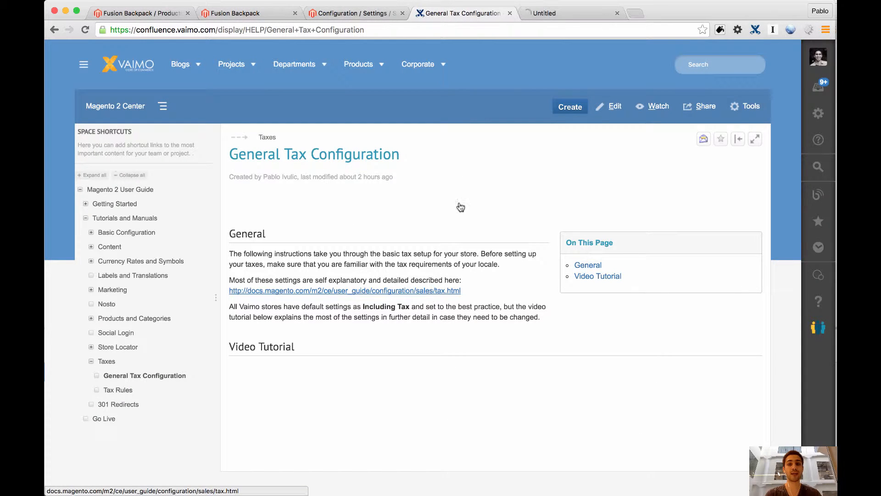
pyautogui.click(550, 14)
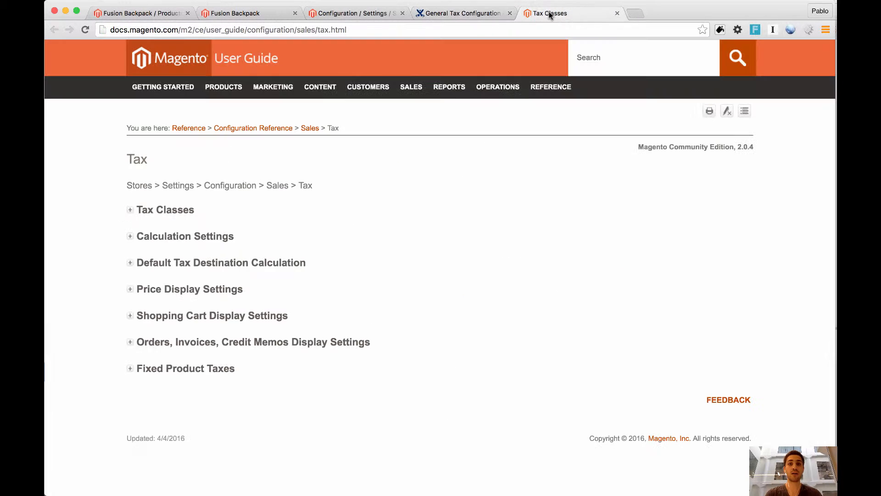
pyautogui.click(148, 209)
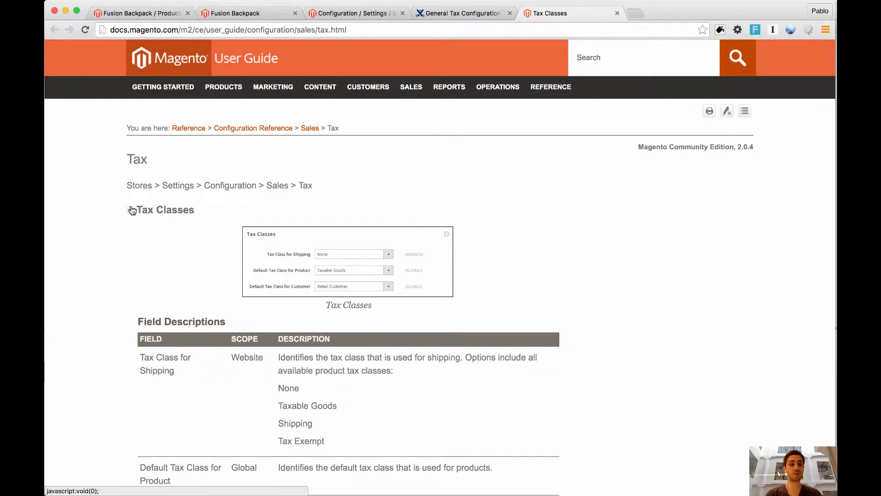
pyautogui.click(131, 210)
pyautogui.click(155, 238)
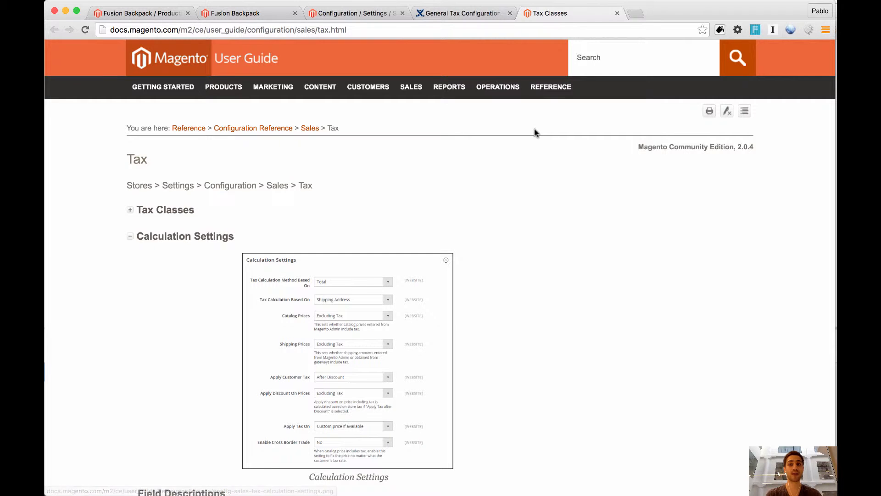
pyautogui.click(617, 13)
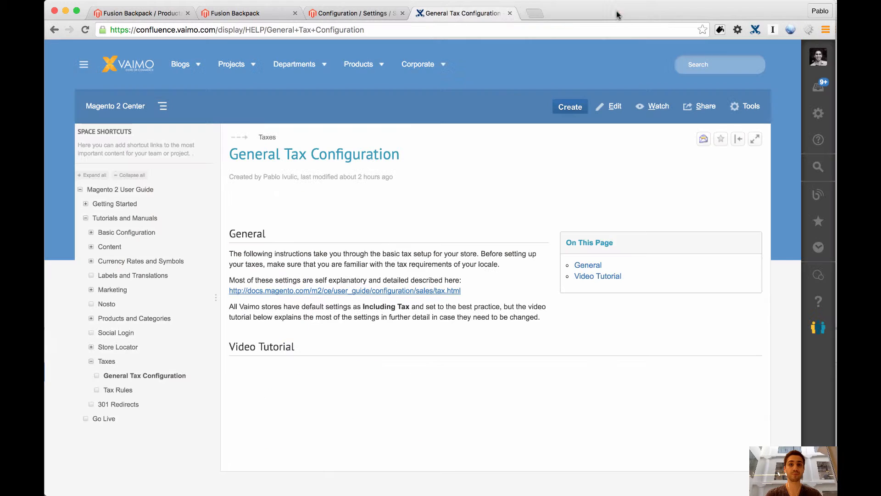
pyautogui.click(510, 14)
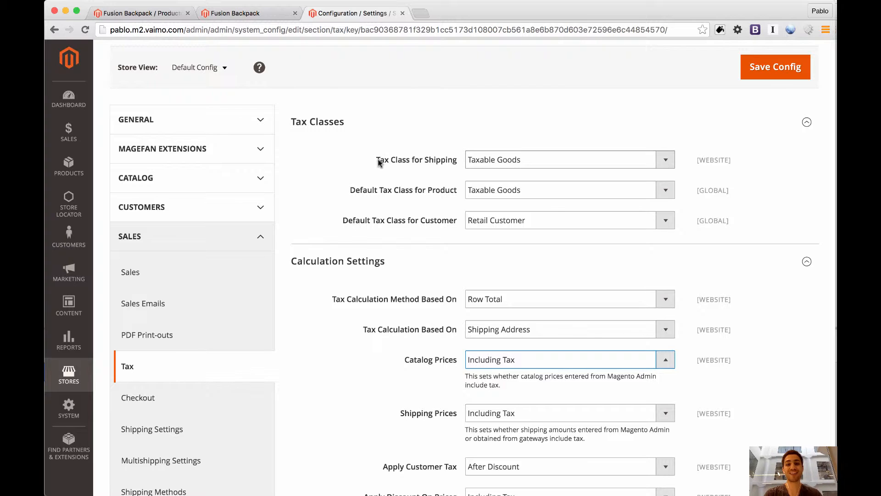
# Step: Try None as the Tax Class for Shipping, and set it back to Taxable Goods
pyautogui.moveTo(379, 161); pyautogui.dragTo(459, 162)
pyautogui.click(476, 161)
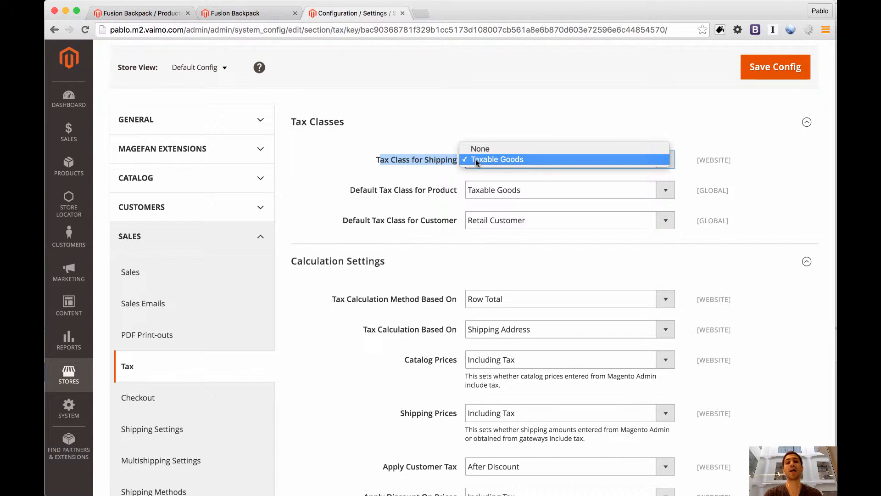
pyautogui.click(518, 149)
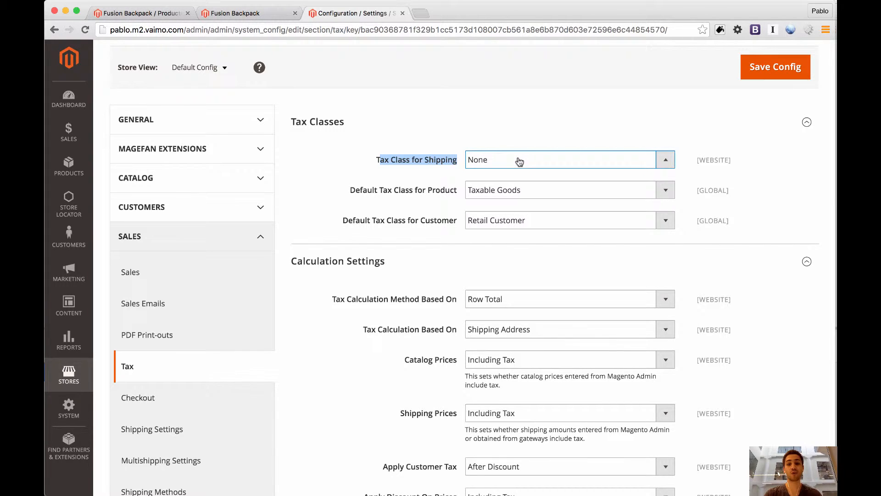
pyautogui.click(519, 161)
pyautogui.click(517, 171)
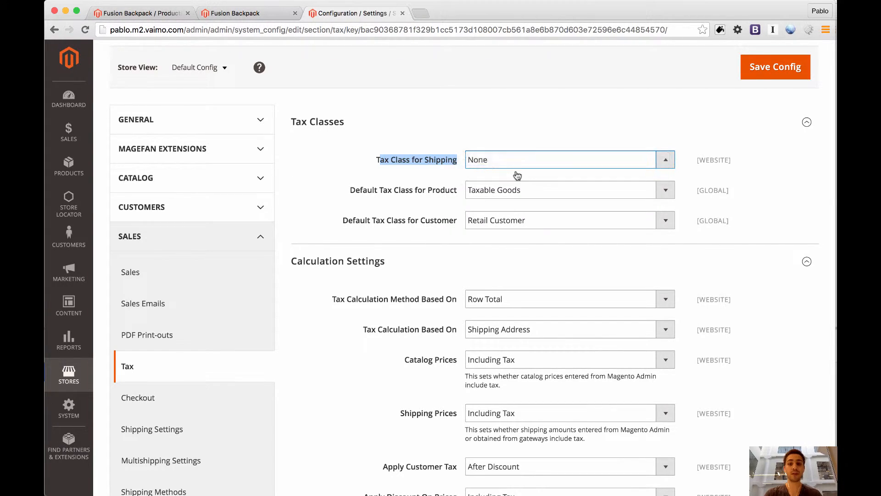
pyautogui.click(356, 165)
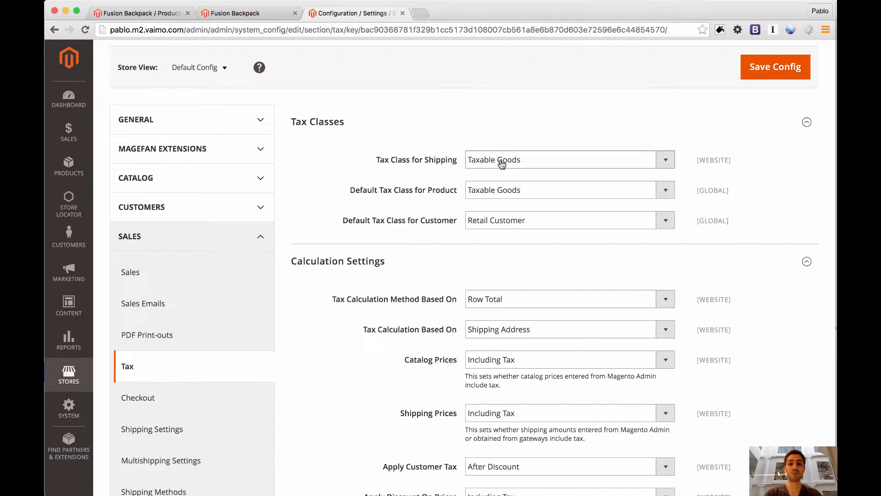
# Step: Examine the available options for the default product and customer tax classes
pyautogui.click(507, 192)
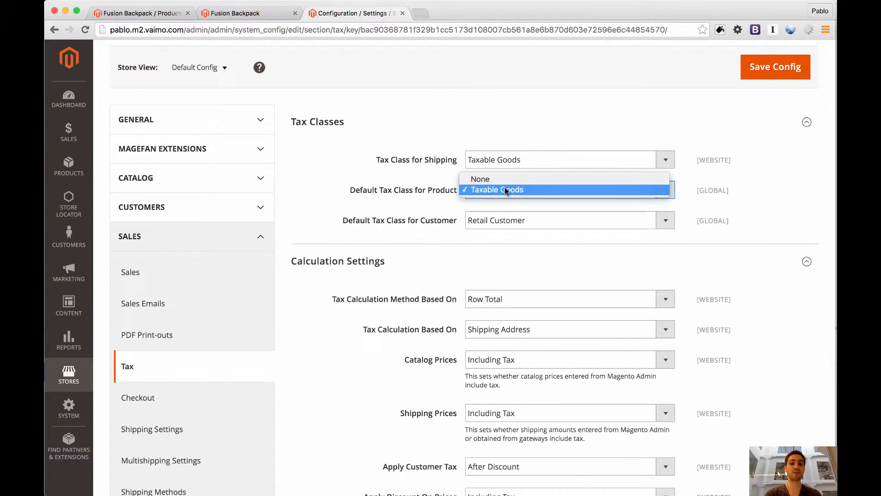
pyautogui.click(507, 190)
pyautogui.click(508, 221)
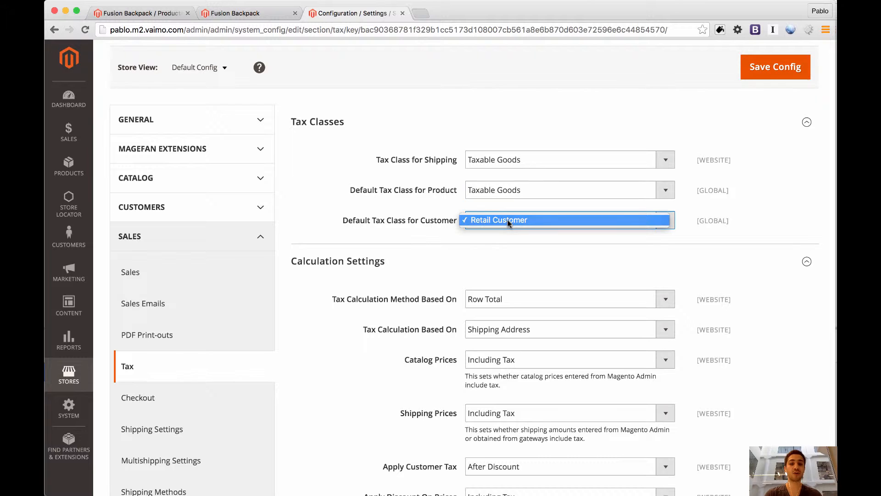
pyautogui.click(358, 200)
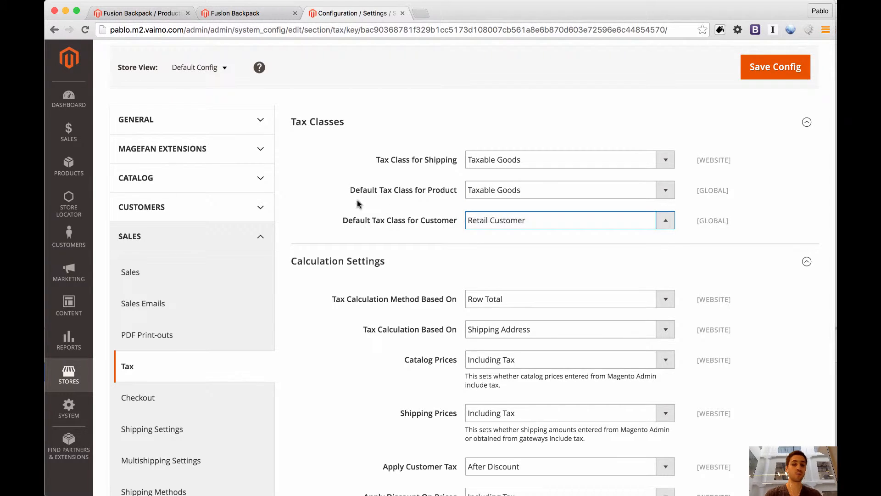
# Step: Open the tax rules in a separate tab, edit Rule1 and expand its Additional Settings
pyautogui.click(73, 380)
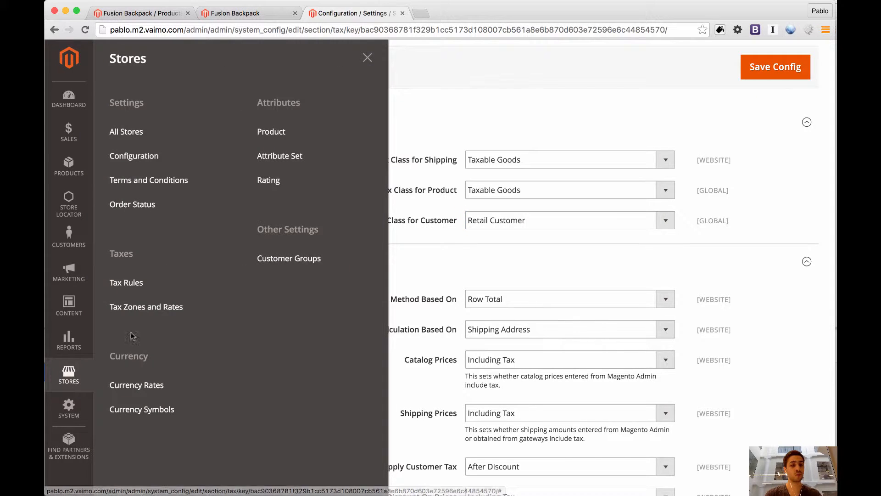
pyautogui.keyDown('super'); pyautogui.click(146, 284); pyautogui.keyUp('super')
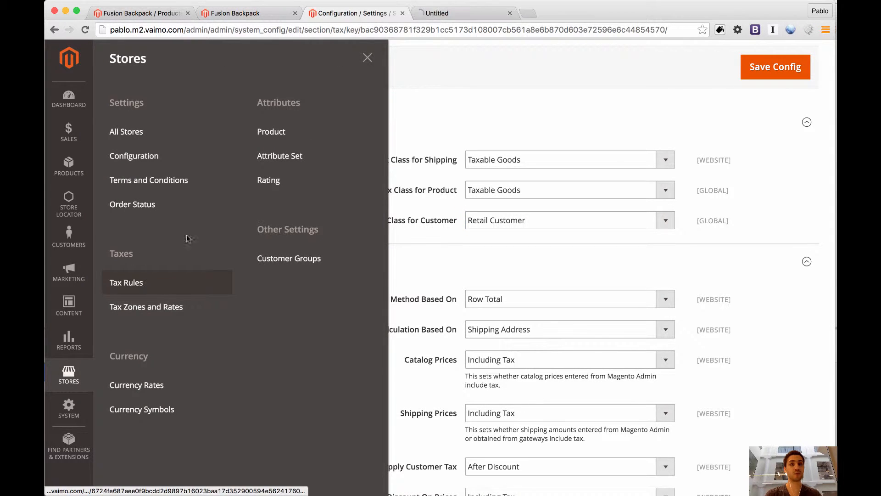
pyautogui.click(441, 18)
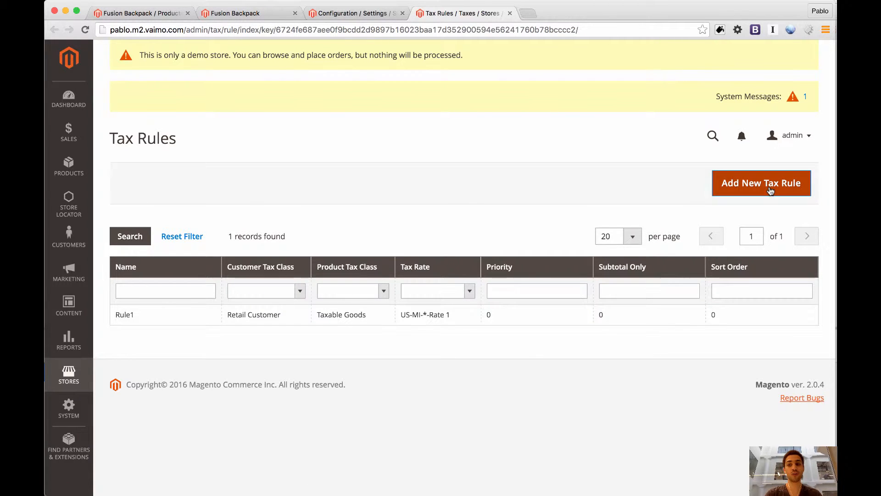
pyautogui.click(324, 315)
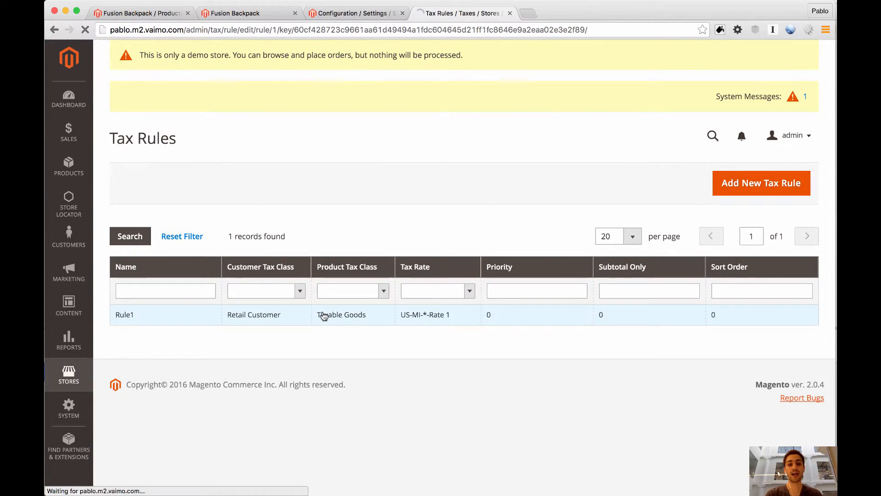
pyautogui.scroll(-3, 274, 293)
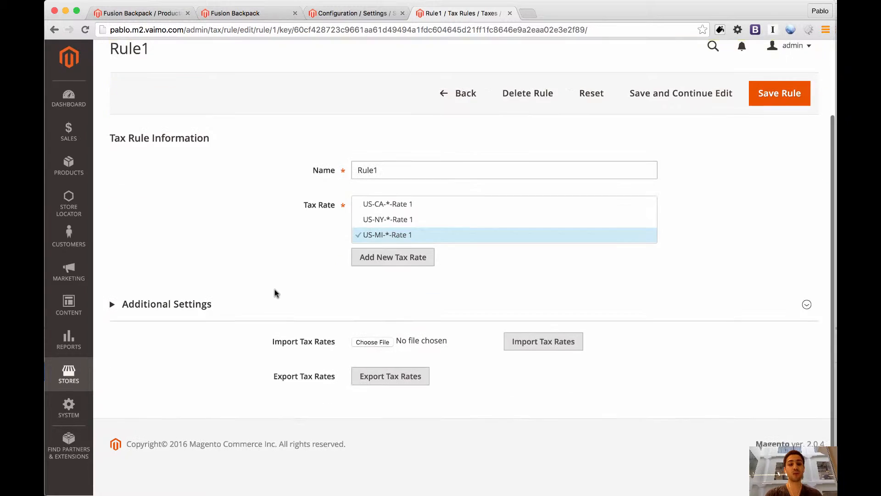
pyautogui.click(114, 307)
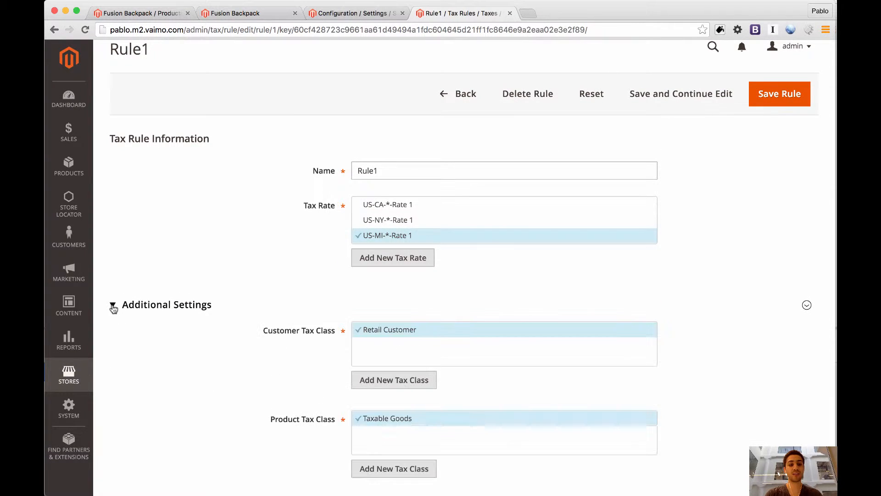
# Step: Add a new customer tax class named B2B Customers to Rule1
pyautogui.scroll(-3, 112, 309)
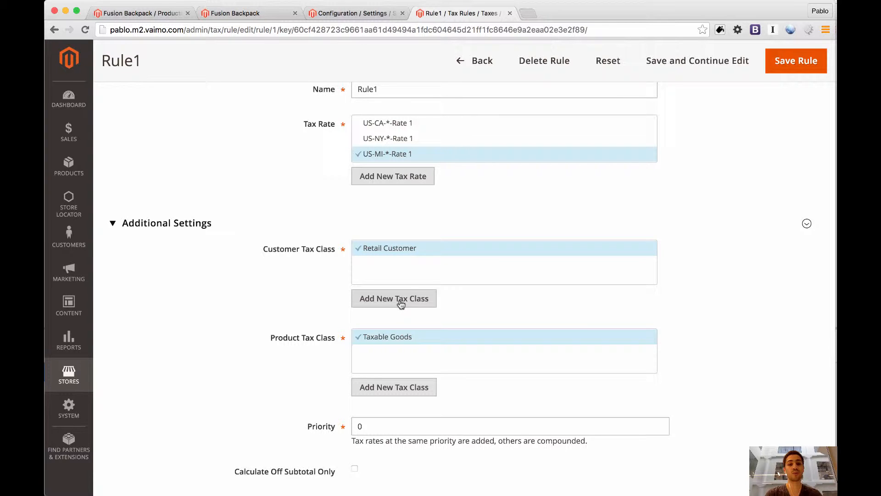
pyautogui.scroll(-1, 400, 307)
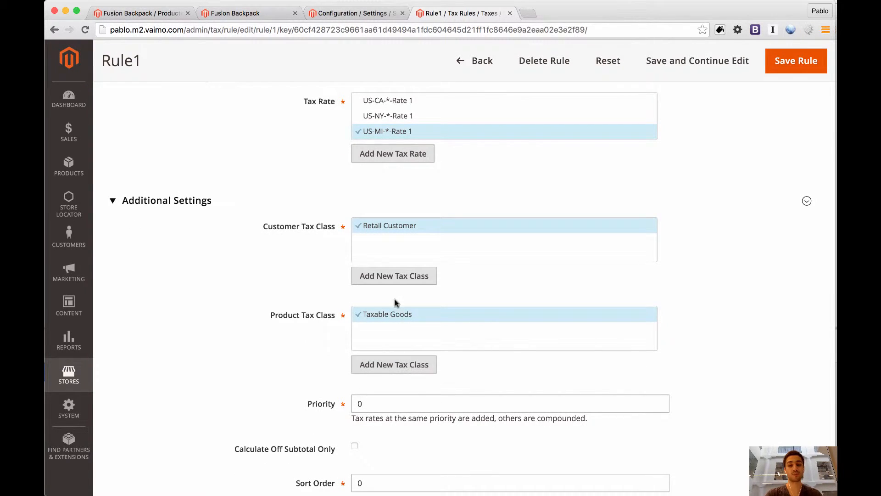
pyautogui.moveTo(376, 233)
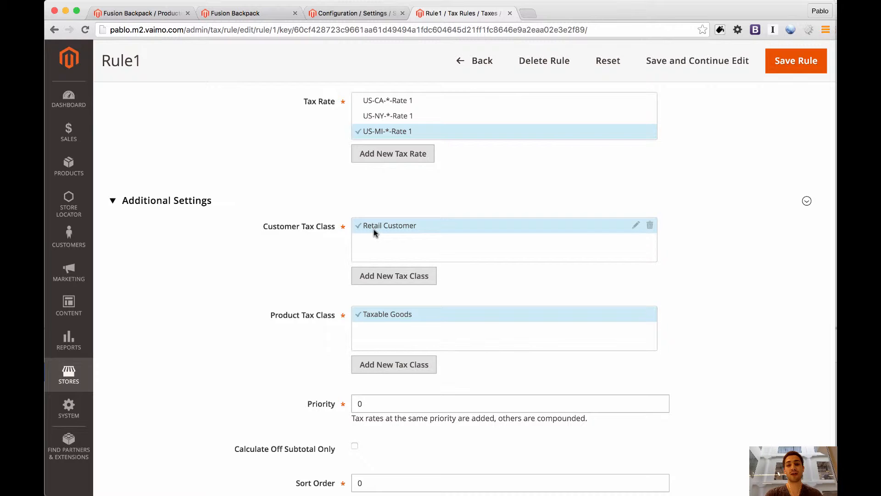
pyautogui.click(404, 275)
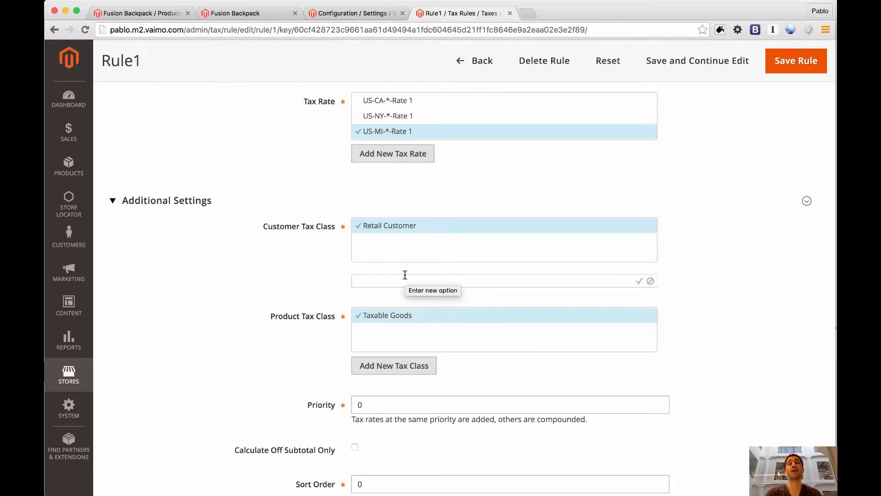
pyautogui.write('B2B Cu')
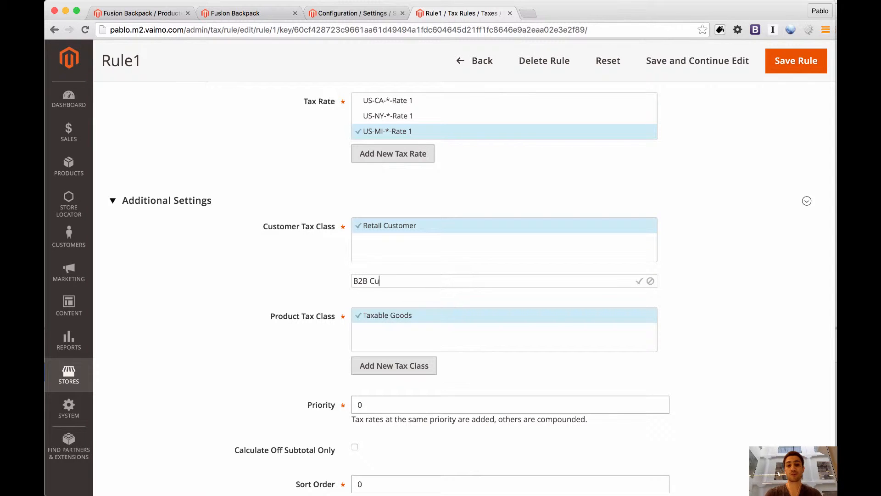
pyautogui.write('stomers')
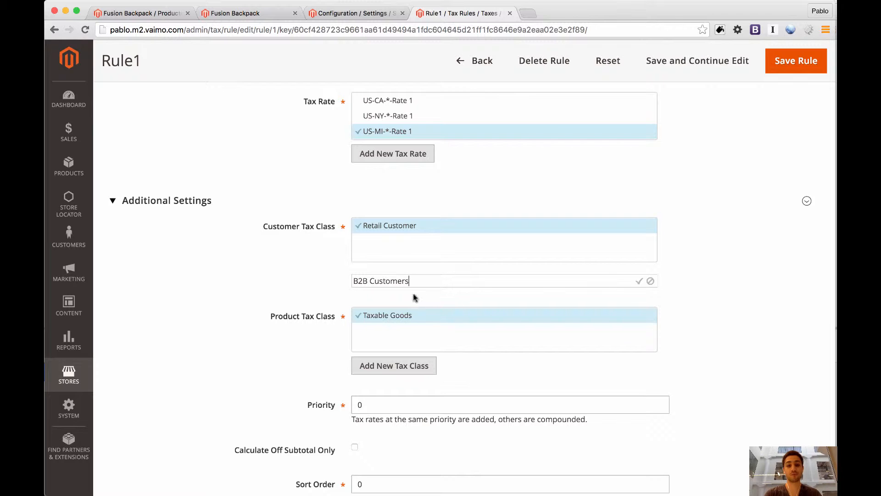
pyautogui.click(639, 281)
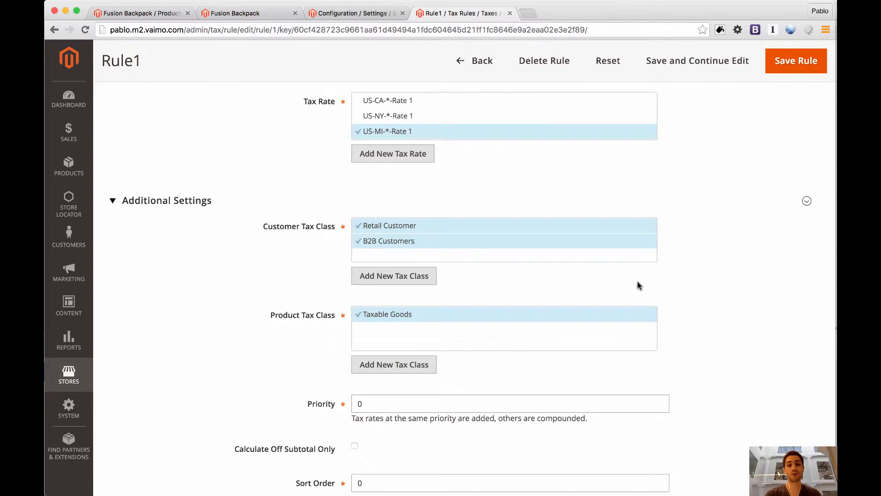
pyautogui.scroll(-3, 272, 281)
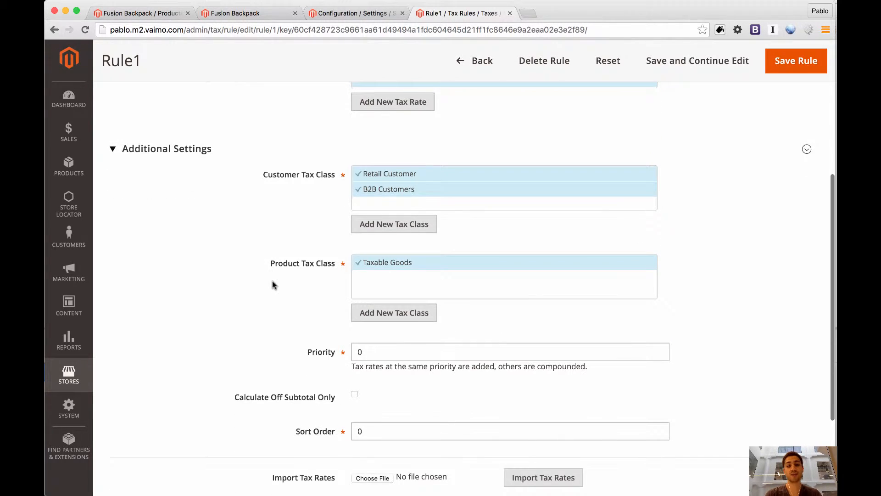
# Step: Add a new product tax class named Food items to Rule1
pyautogui.moveTo(378, 263)
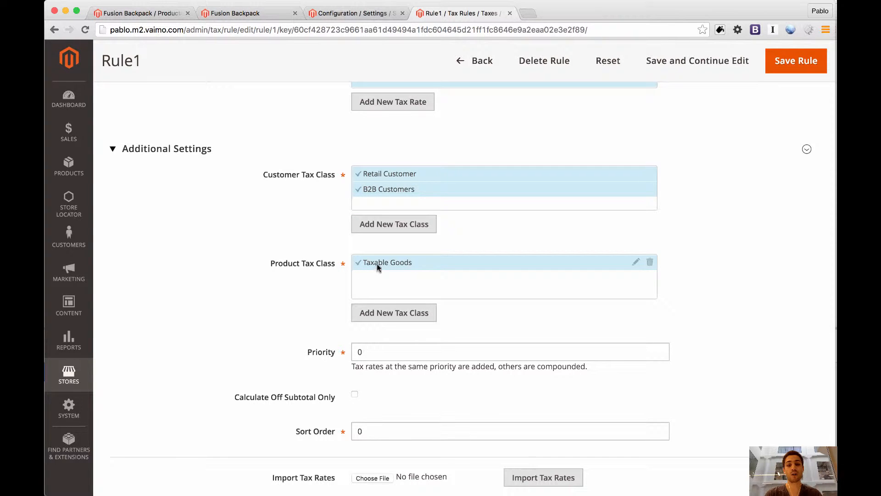
pyautogui.click(396, 316)
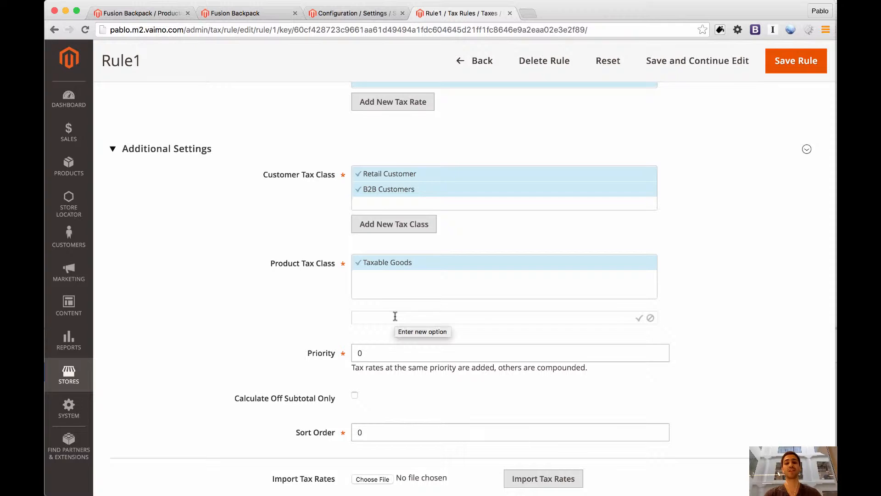
pyautogui.write('Food')
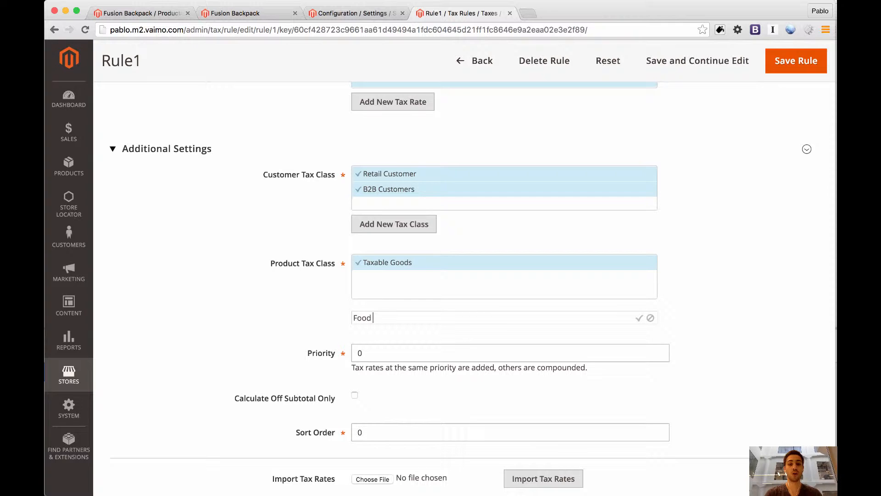
pyautogui.write(' items')
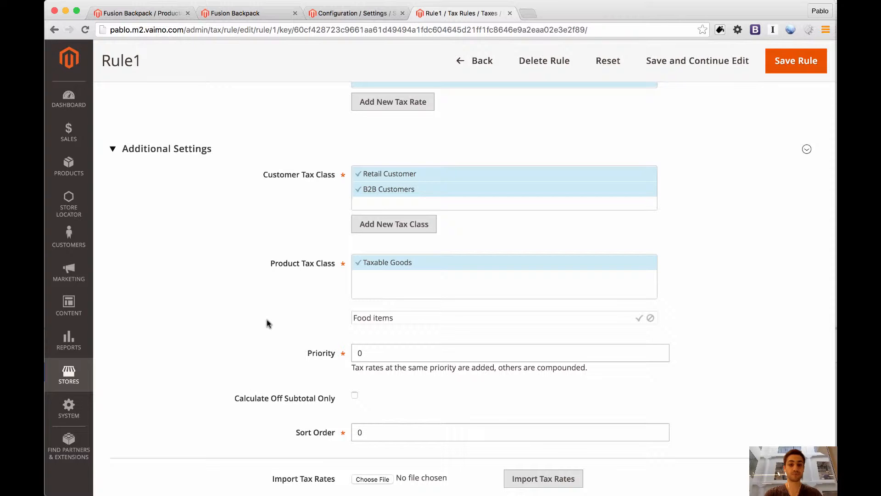
pyautogui.click(642, 318)
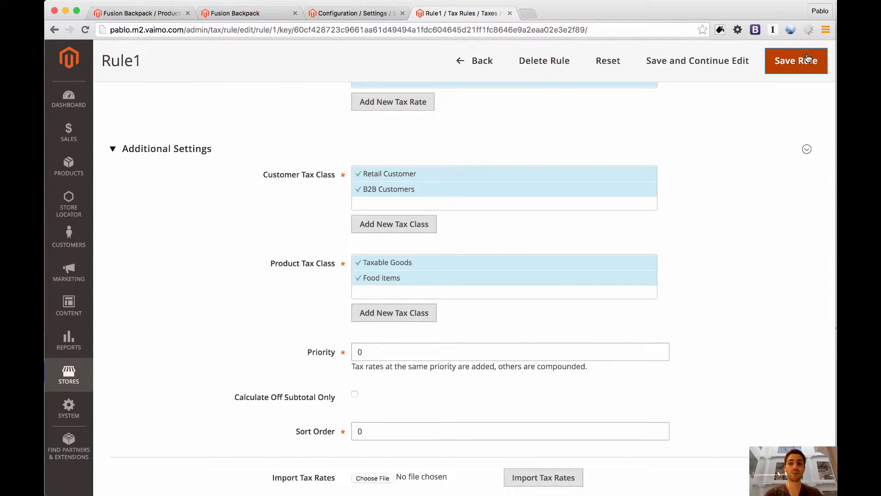
# Step: Return to the tax configuration, reload it and check the options available for Tax Class for Shipping
pyautogui.click(355, 14)
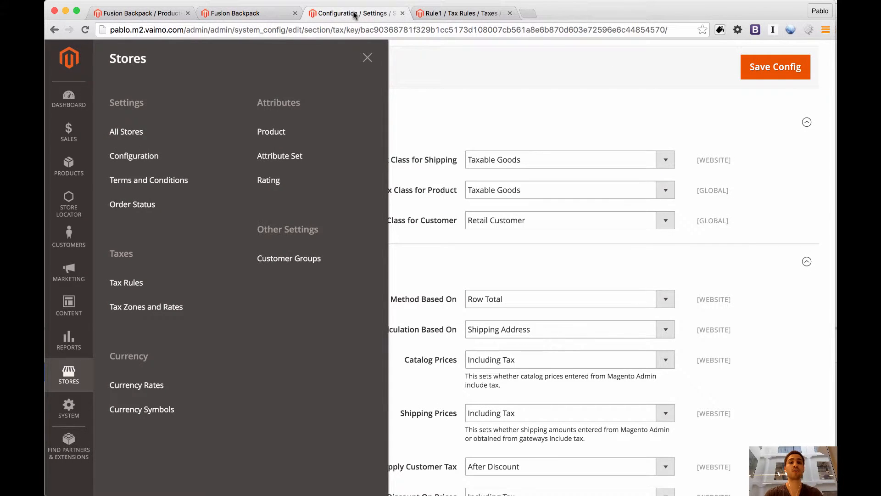
pyautogui.click(367, 57)
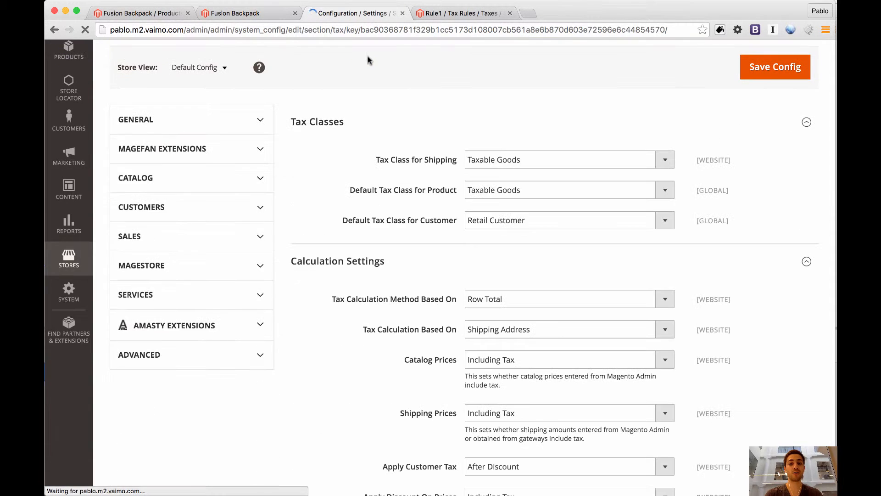
pyautogui.click(515, 160)
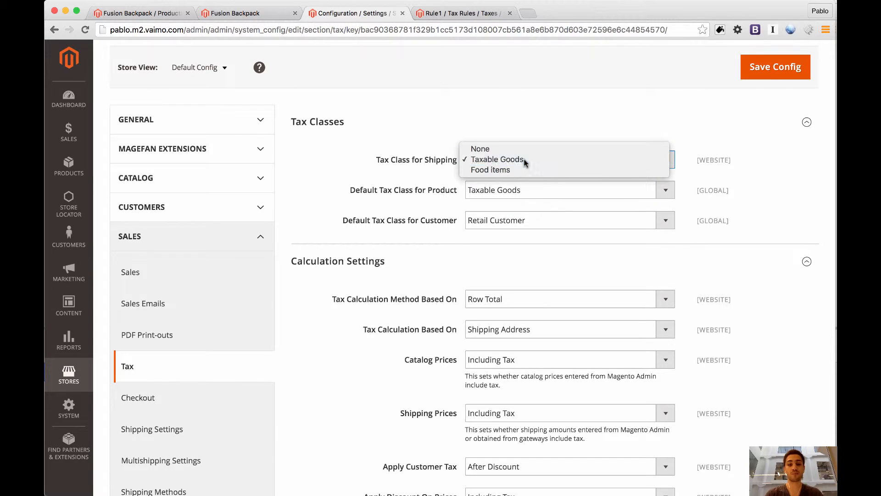
pyautogui.click(526, 161)
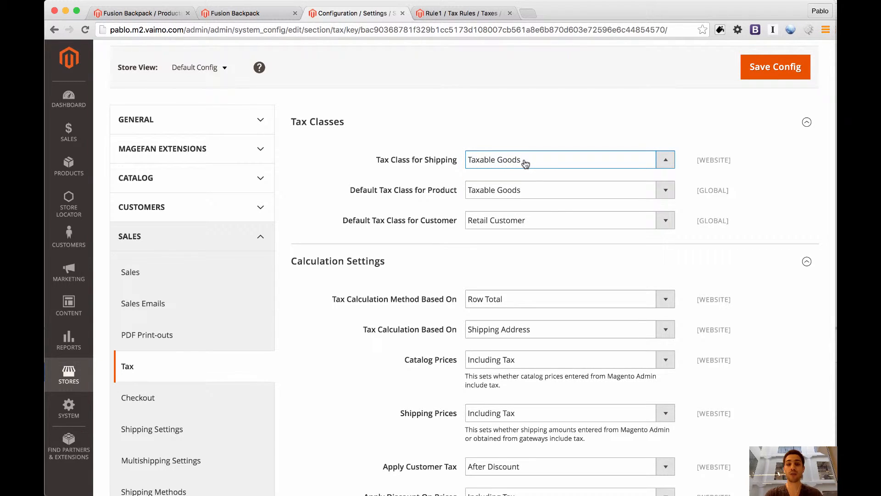
pyautogui.click(525, 163)
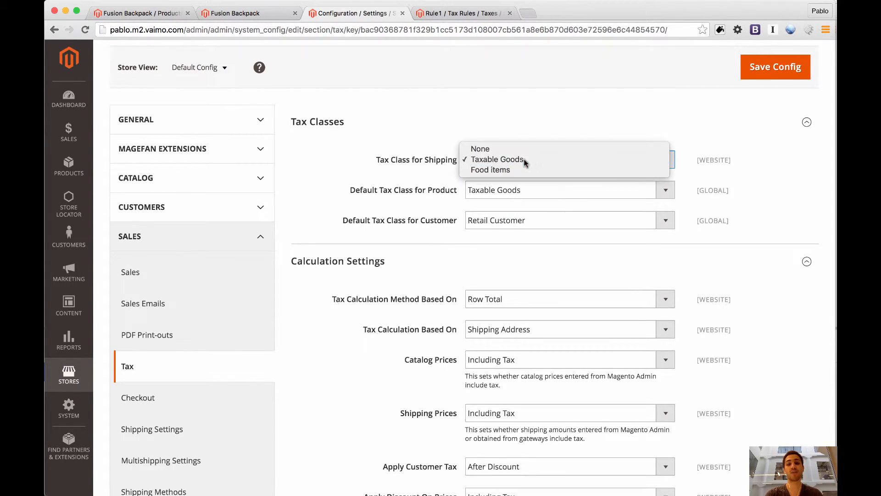
pyautogui.click(525, 161)
# Step: Examine the options of the Catalog Prices setting in the Calculation Settings
pyautogui.scroll(-5, 372, 168)
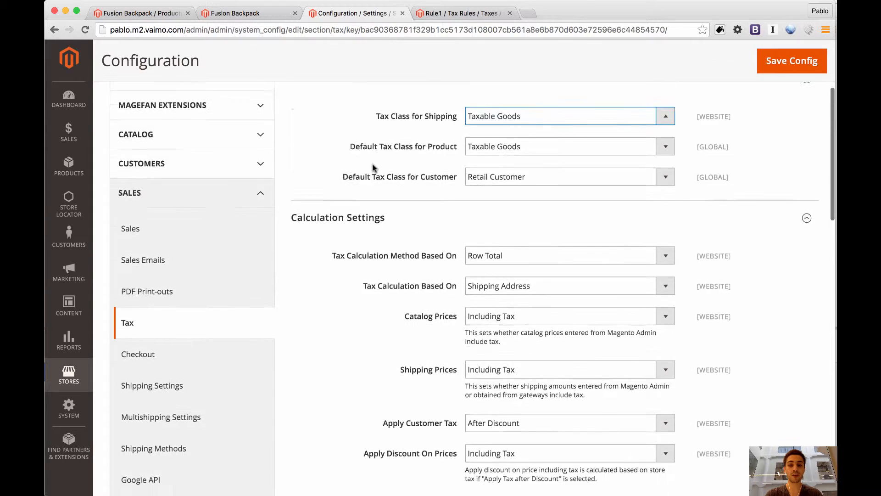
pyautogui.scroll(1, 372, 168)
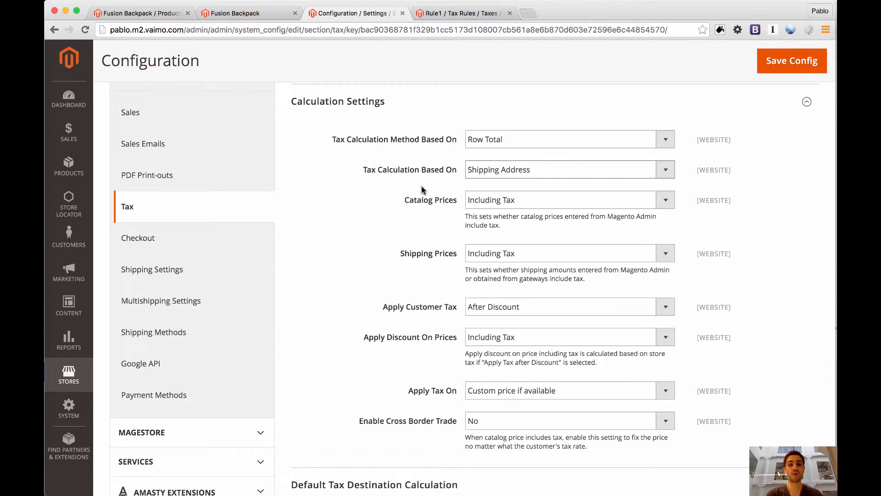
pyautogui.moveTo(404, 200); pyautogui.dragTo(457, 204)
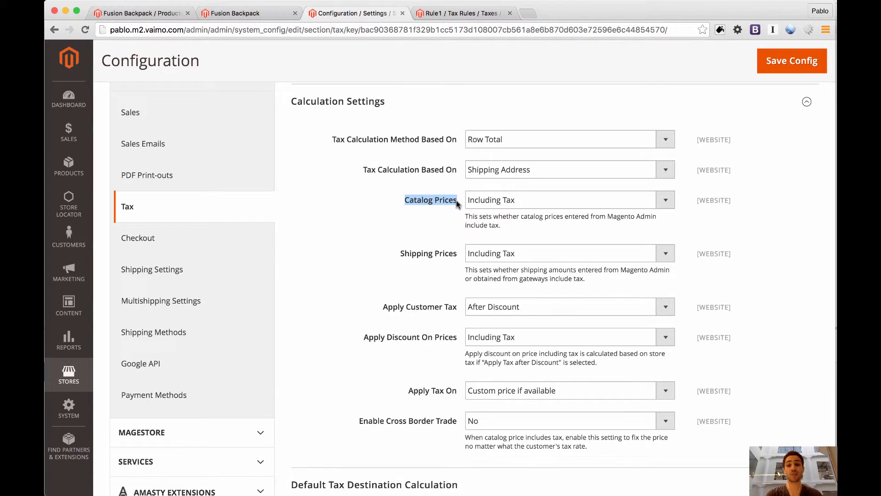
pyautogui.click(492, 207)
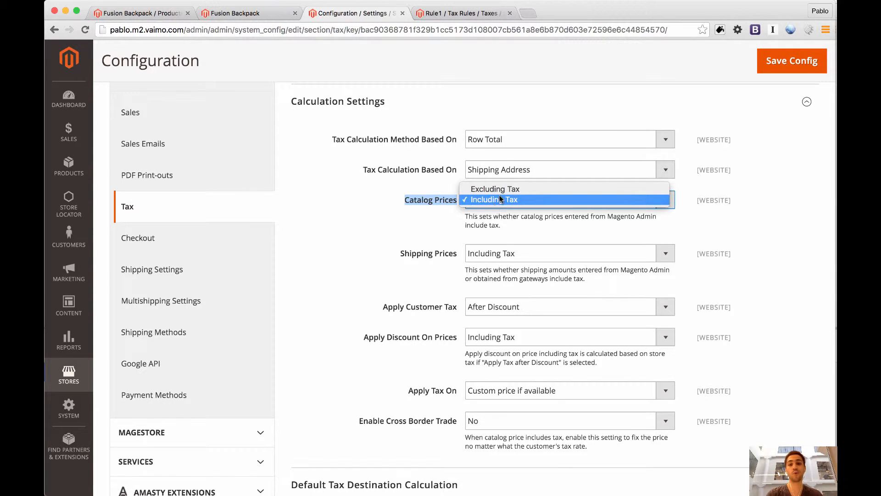
pyautogui.click(503, 198)
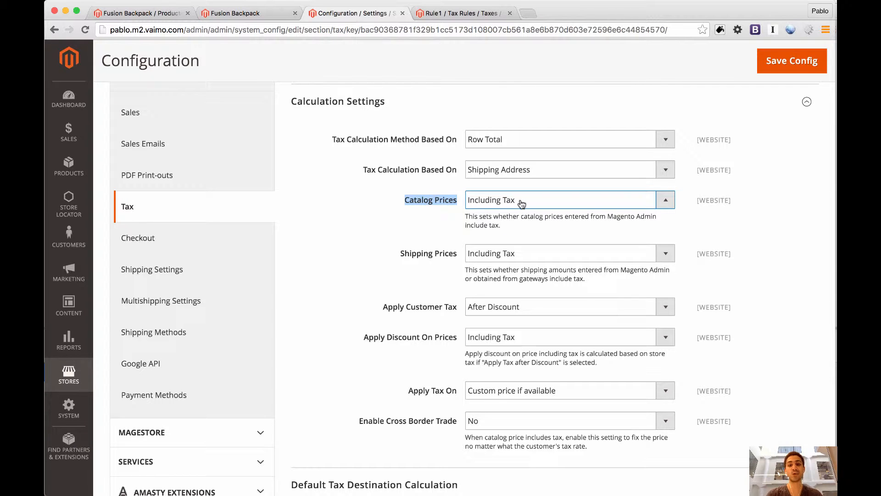
# Step: Inspect the price field and its tax label on the Fusion Backpack product's edit page
pyautogui.click(166, 14)
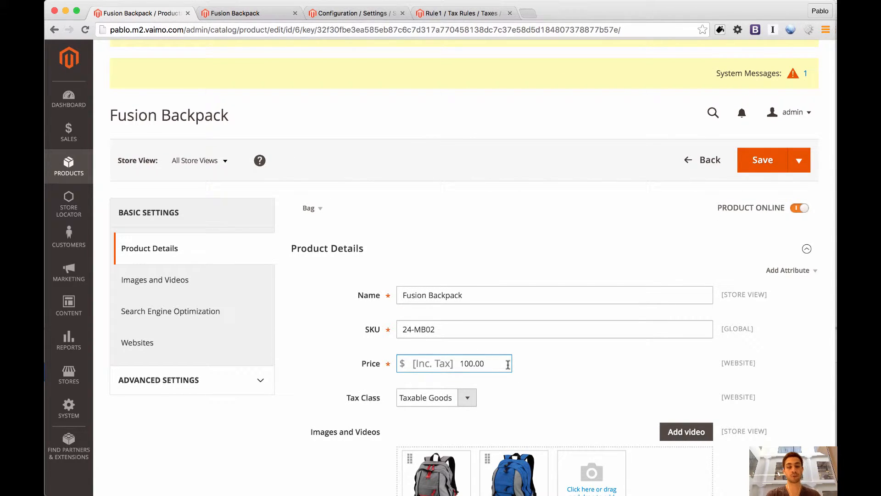
pyautogui.scroll(-1, 508, 364)
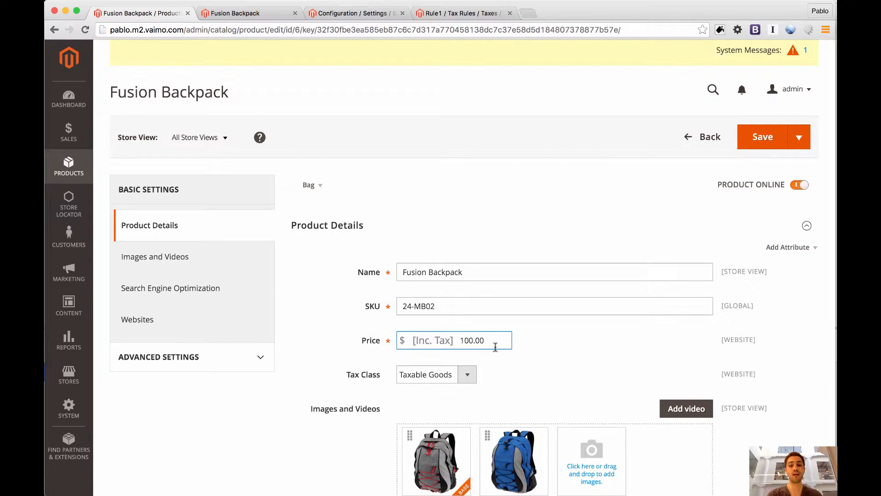
pyautogui.doubleClick(473, 345)
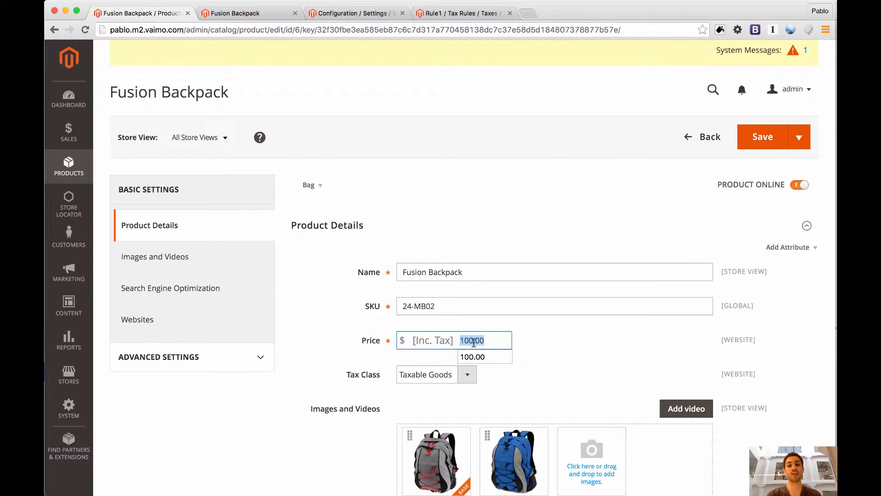
pyautogui.click(429, 344)
pyautogui.tripleClick(427, 343)
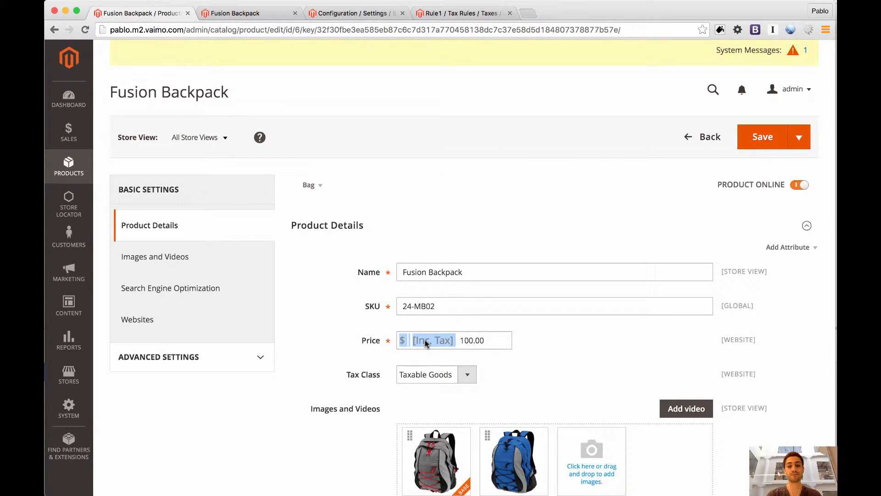
pyautogui.click(485, 340)
pyautogui.doubleClick(493, 341)
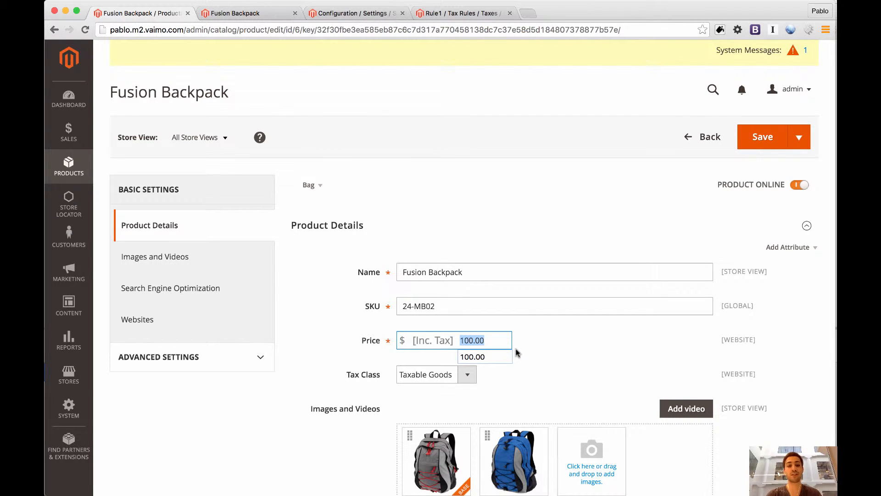
# Step: Set the Default Country for the default tax destination calculation to Sweden and save the tax configuration
pyautogui.click(359, 14)
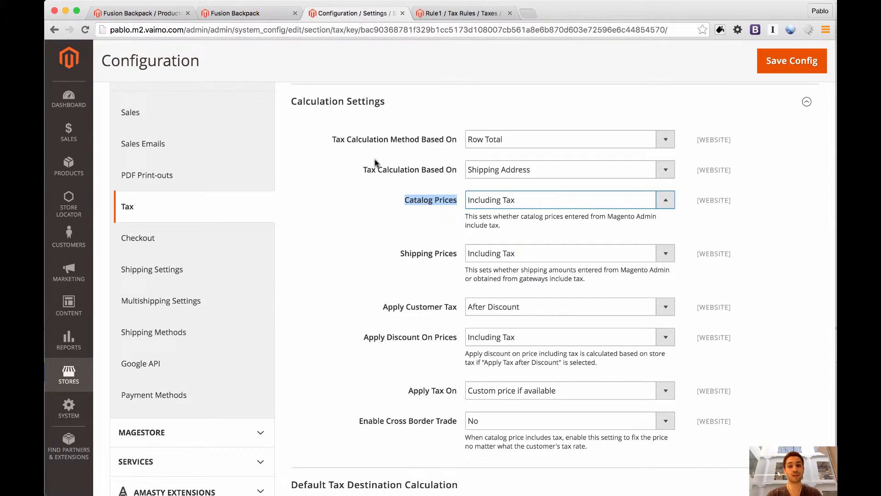
pyautogui.scroll(-1, 375, 160)
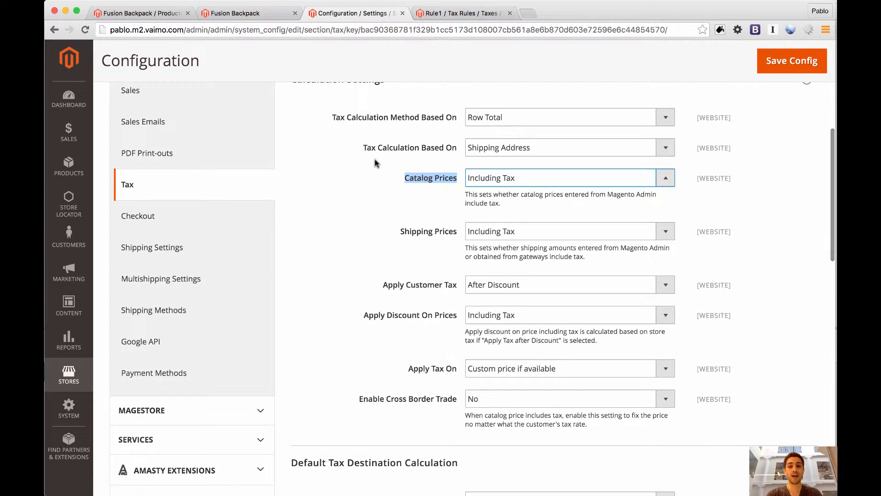
pyautogui.scroll(-10, 375, 162)
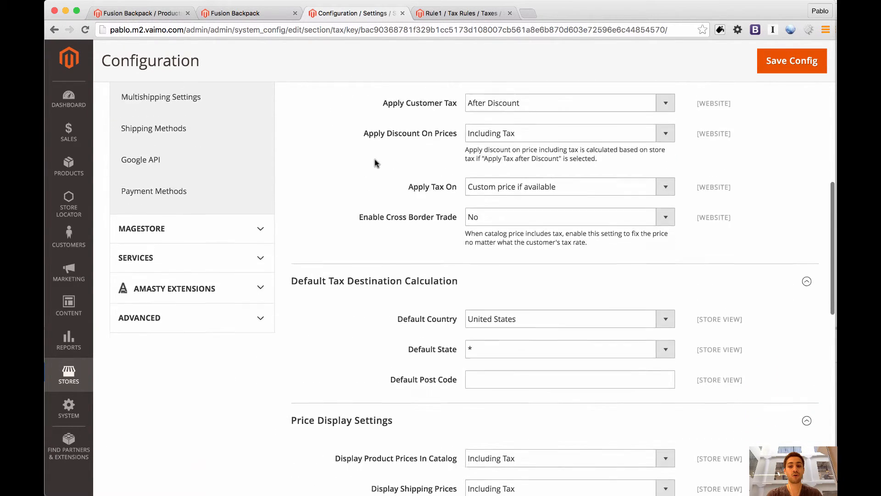
pyautogui.scroll(-3, 375, 159)
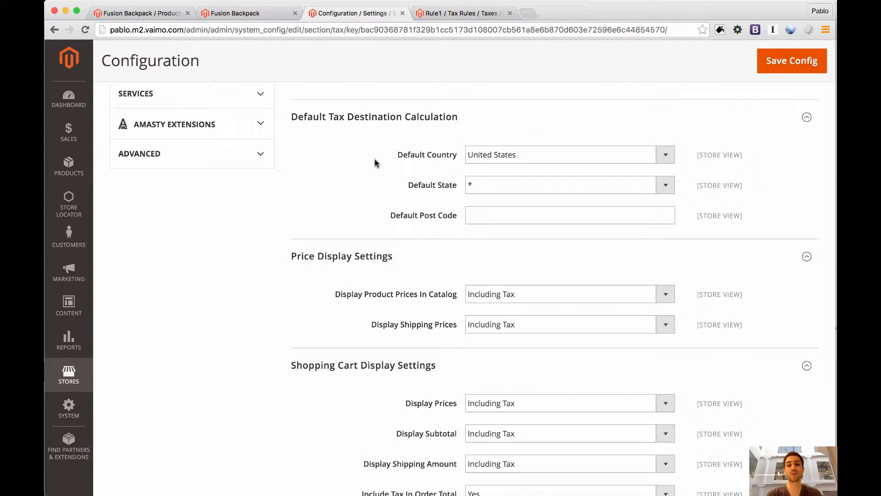
pyautogui.click(497, 161)
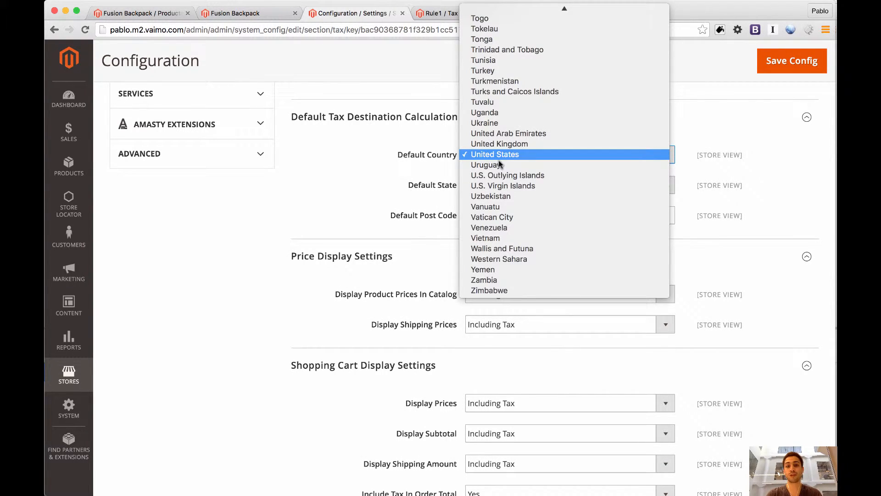
pyautogui.write('swe')
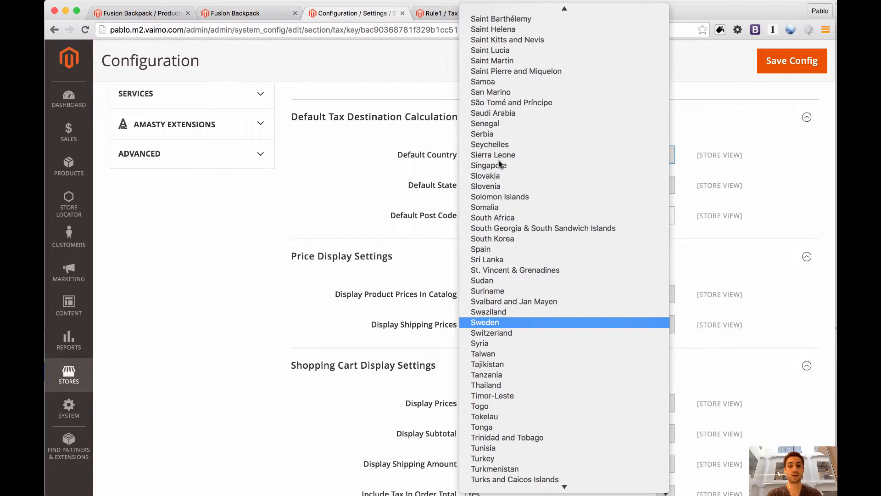
pyautogui.press('Return')
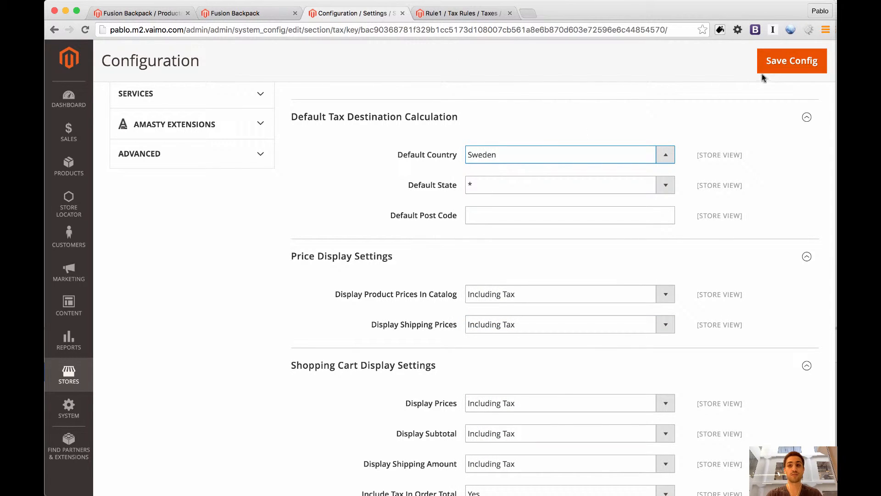
pyautogui.click(786, 71)
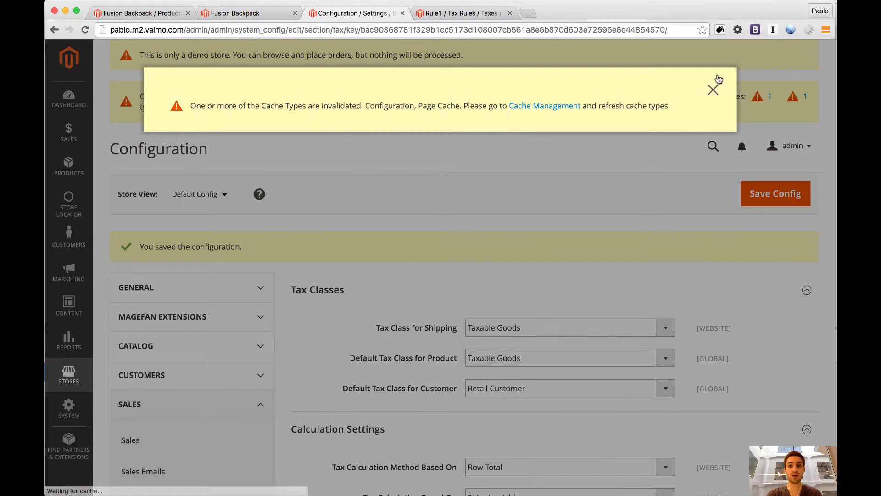
pyautogui.click(717, 83)
# Step: Compare the product and shipping price display settings with the Catalog Prices setting in the Calculation Settings
pyautogui.scroll(-10, 358, 199)
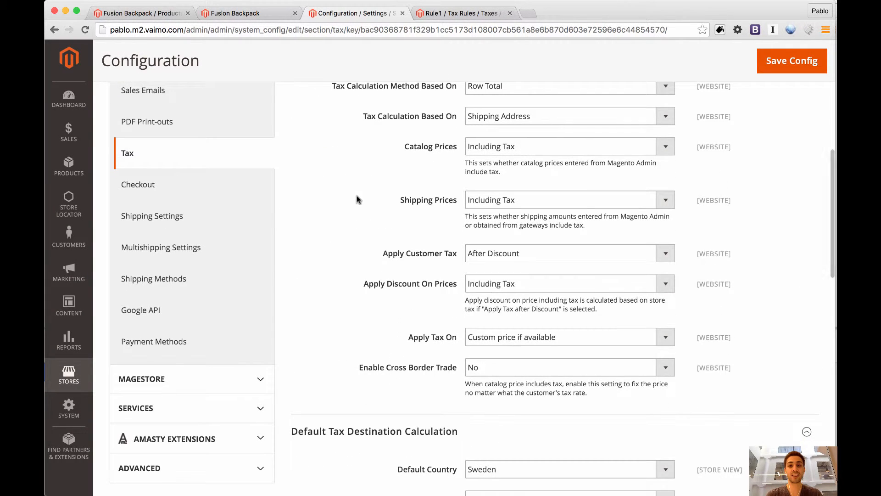
pyautogui.scroll(-8, 357, 199)
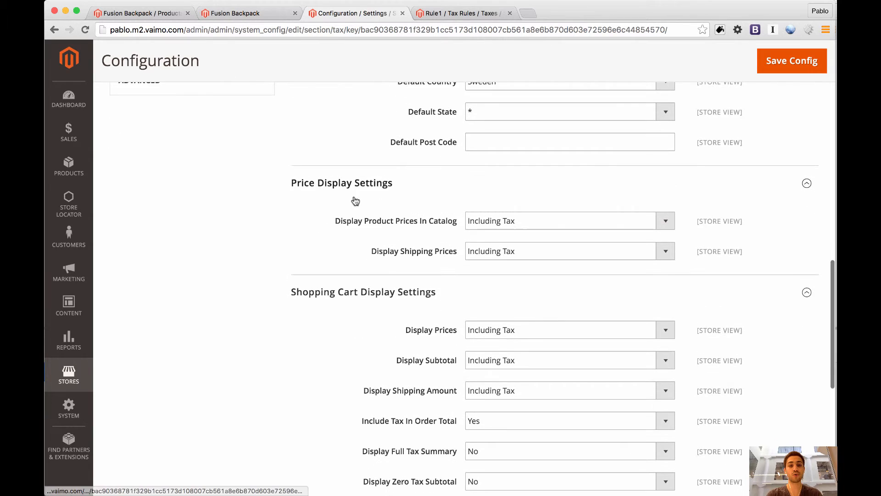
pyautogui.scroll(-3, 355, 200)
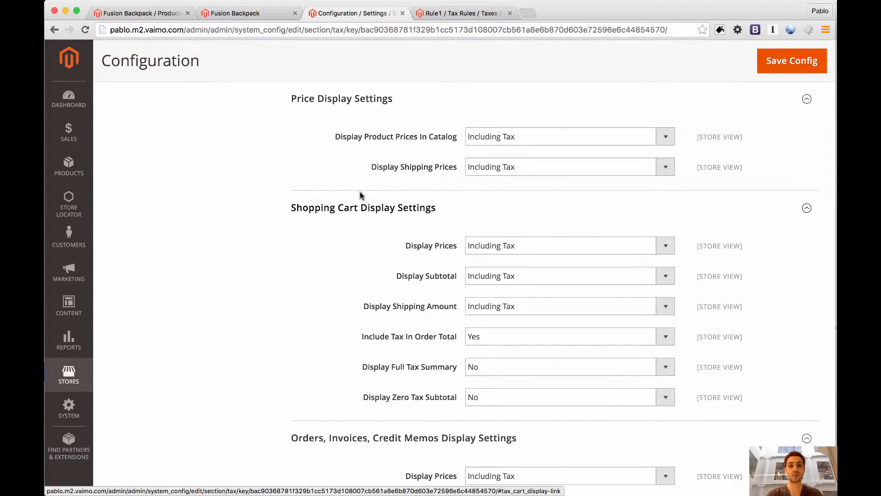
pyautogui.moveTo(336, 137); pyautogui.dragTo(400, 171)
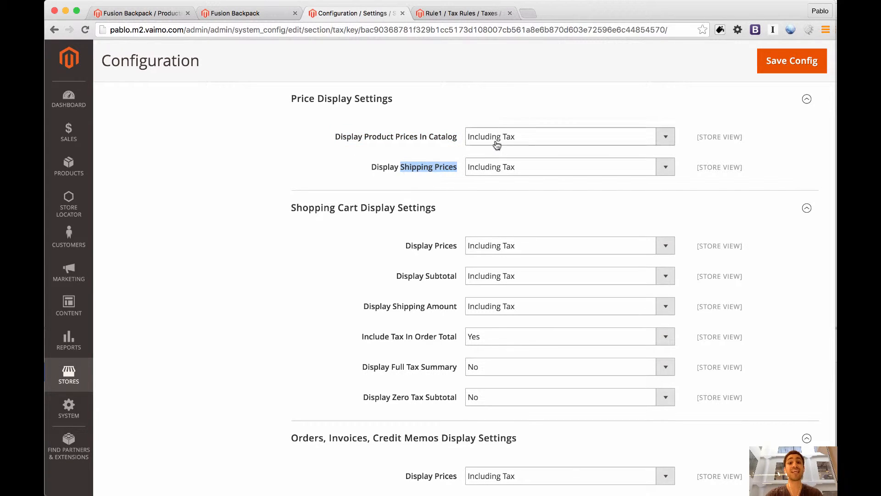
pyautogui.scroll(1, 374, 167)
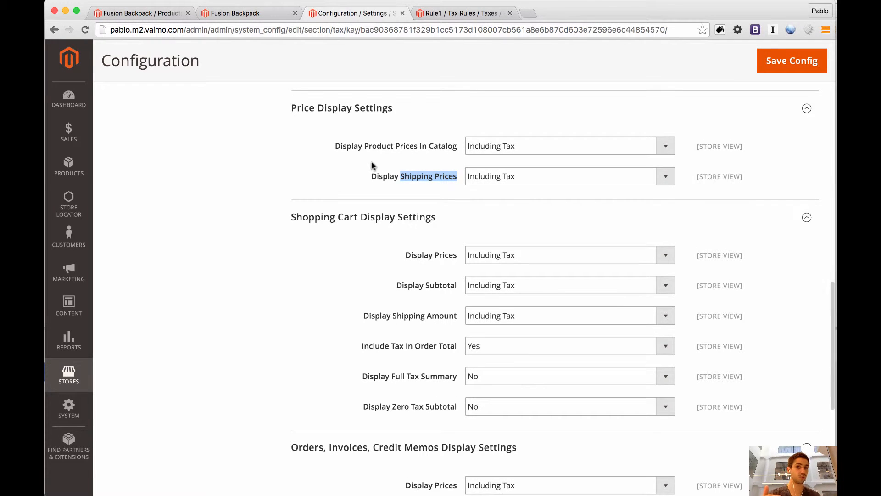
pyautogui.scroll(5, 371, 163)
pyautogui.scroll(10, 372, 163)
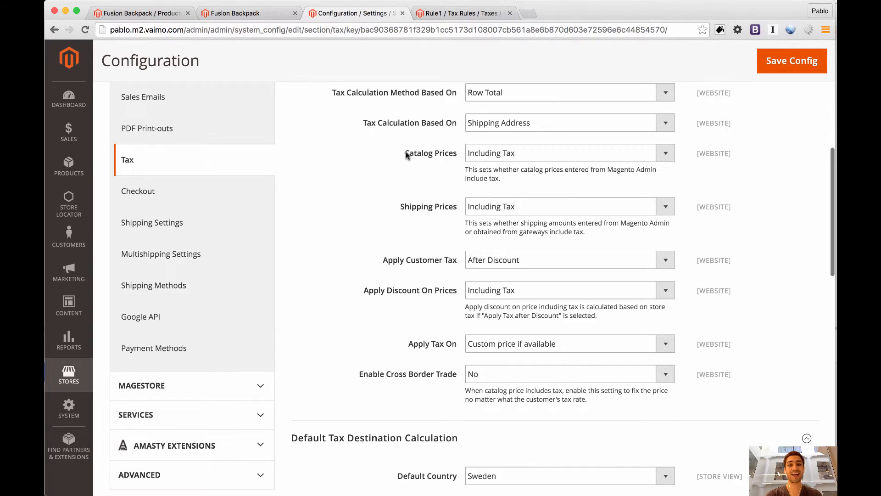
pyautogui.moveTo(404, 152); pyautogui.dragTo(459, 155)
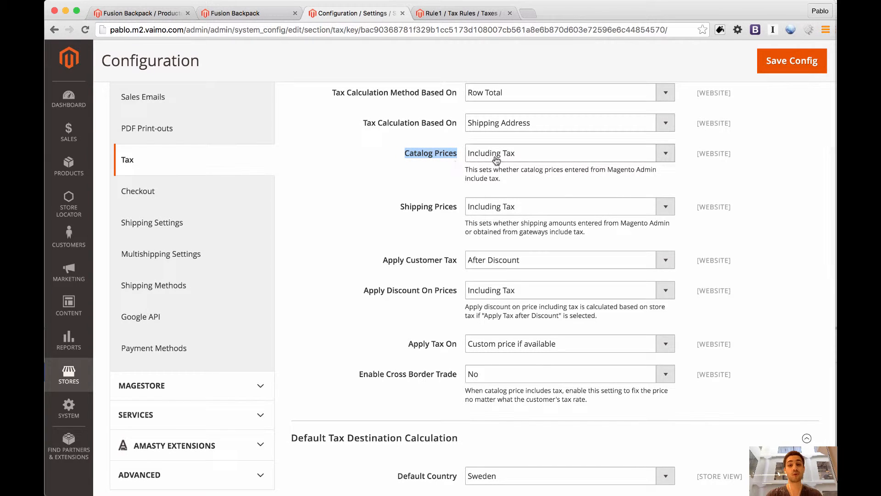
# Step: Compare the Fusion Backpack's storefront price with the tax-inclusive price on its admin edit page
pyautogui.scroll(-10, 440, 163)
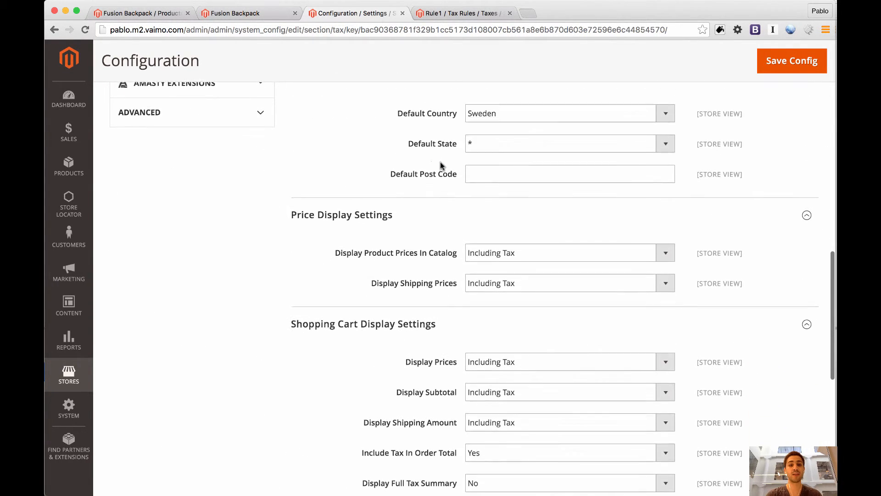
pyautogui.click(245, 17)
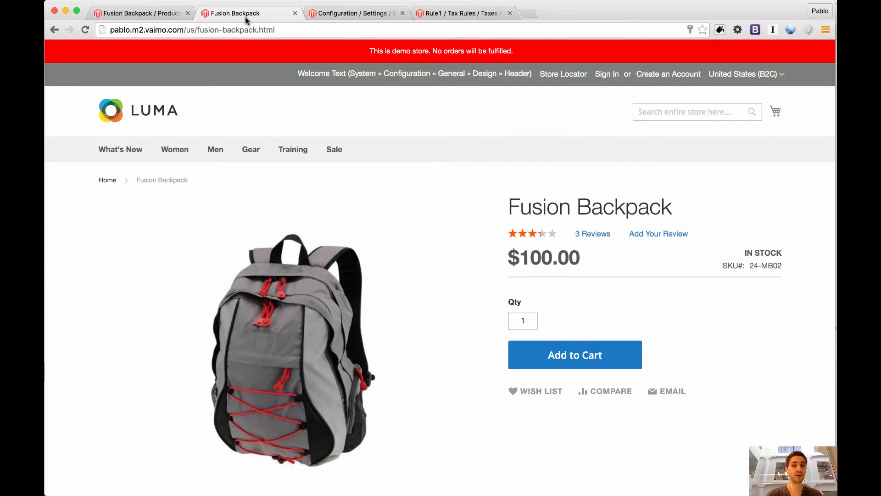
pyautogui.hotkey('ctrl', 'shift', 'Tab')
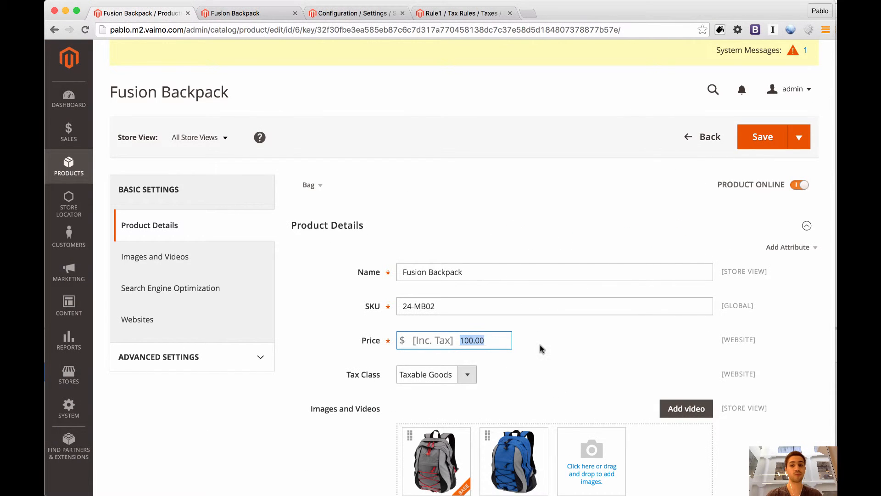
pyautogui.click(501, 341)
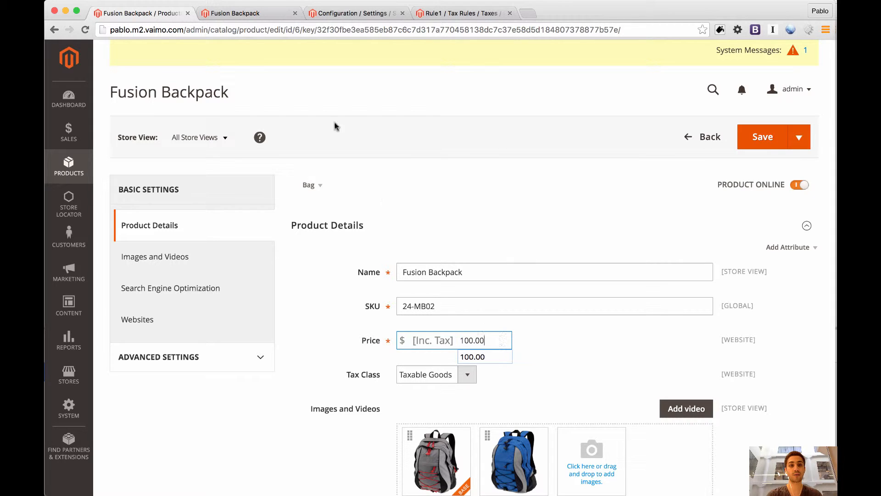
pyautogui.hotkey('ctrl', 'Tab')
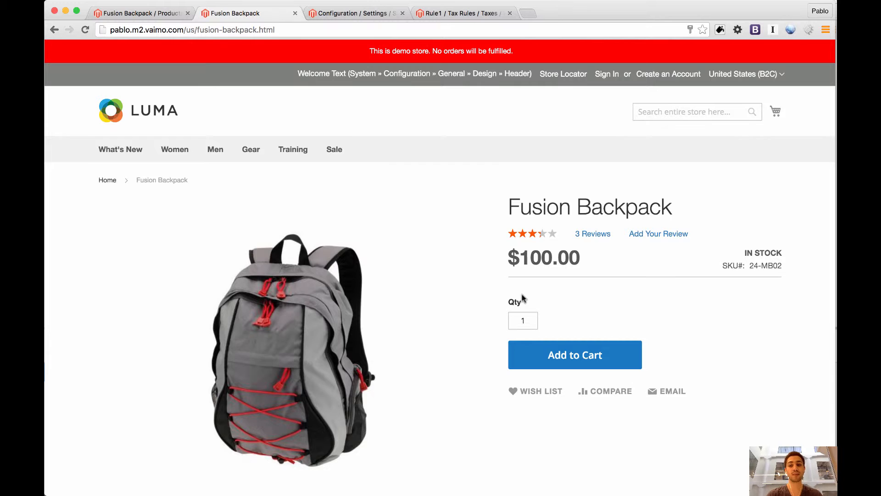
# Step: Check the Fusion Backpack's price among the Gear category's Hot Sellers and open its product page
pyautogui.click(250, 151)
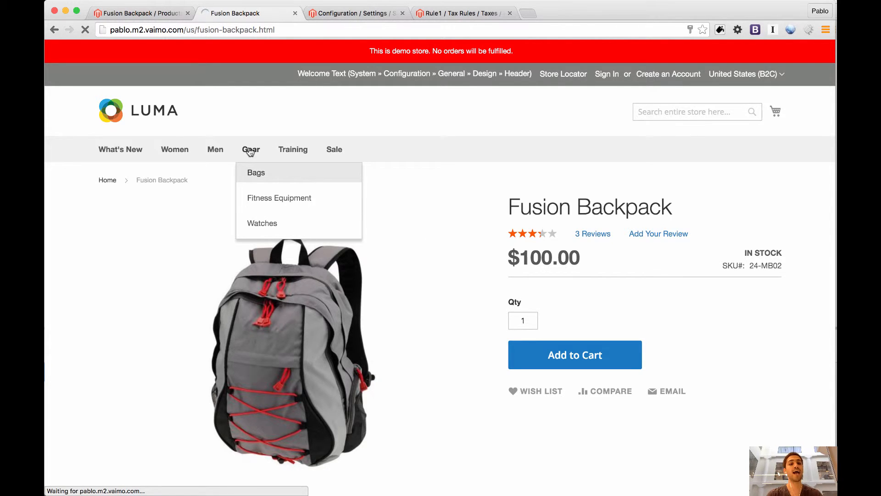
pyautogui.scroll(-10, 331, 211)
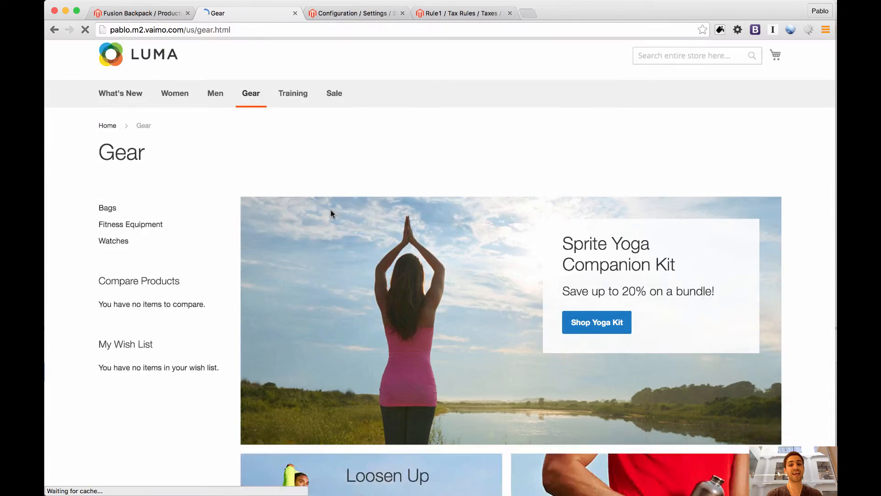
pyautogui.scroll(-5, 332, 215)
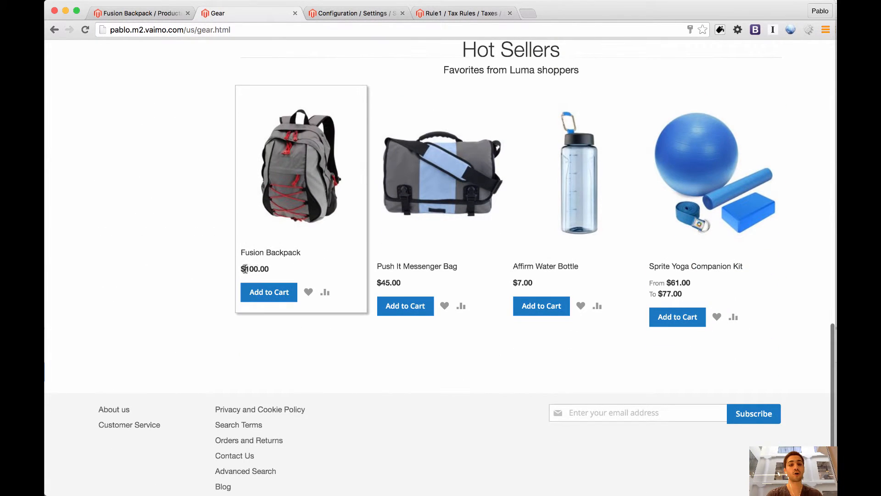
pyautogui.moveTo(242, 269); pyautogui.dragTo(265, 270)
pyautogui.click(302, 161)
# Step: Review the Shopping Cart Display Settings in the tax configuration and add one Fusion Backpack to the storefront cart
pyautogui.click(340, 14)
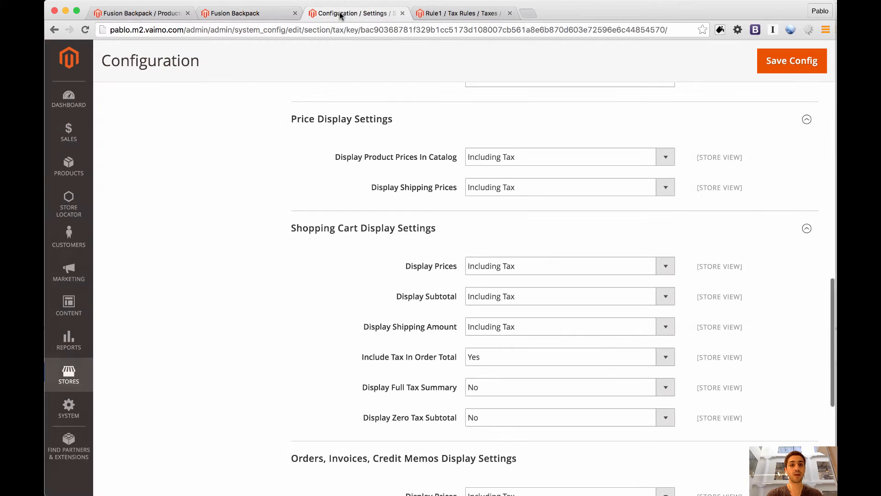
pyautogui.scroll(-5, 353, 221)
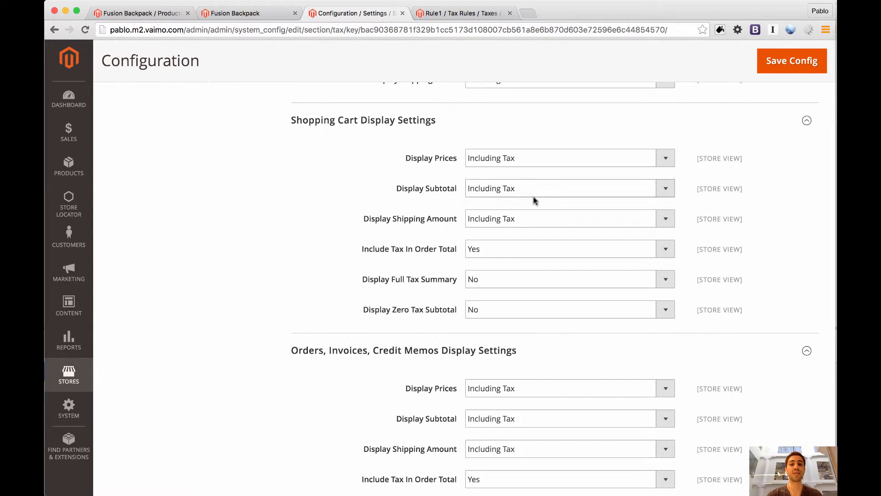
pyautogui.click(242, 13)
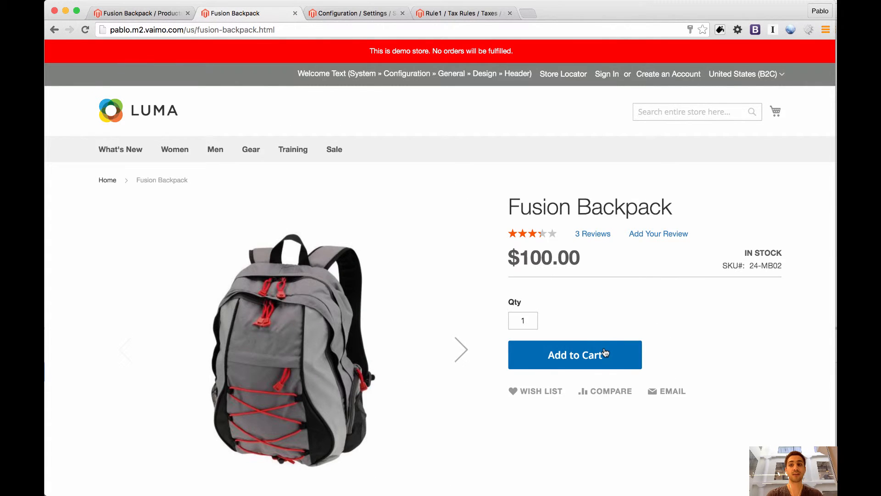
pyautogui.click(604, 352)
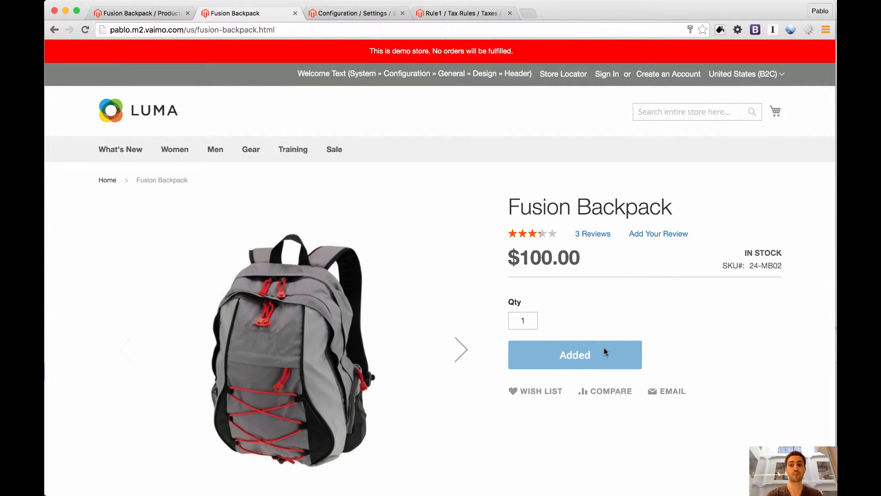
# Step: Open the full shopping cart page and examine the order totals including and excluding tax
pyautogui.click(776, 111)
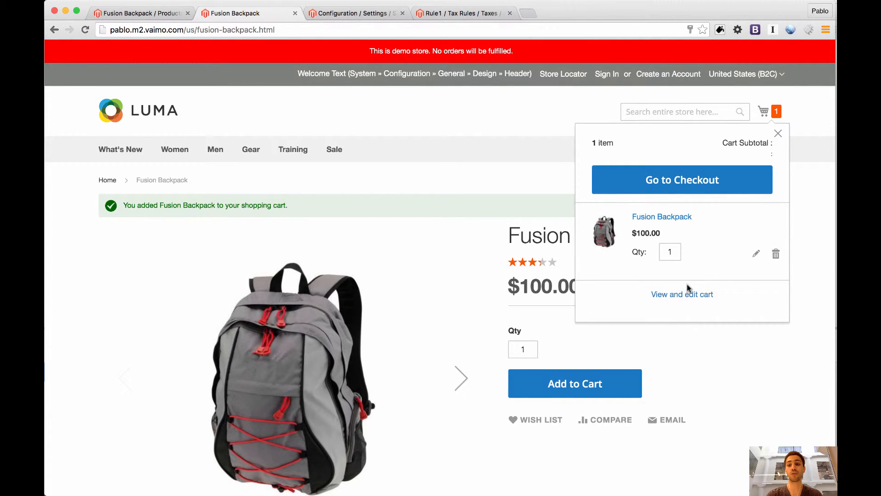
pyautogui.click(688, 298)
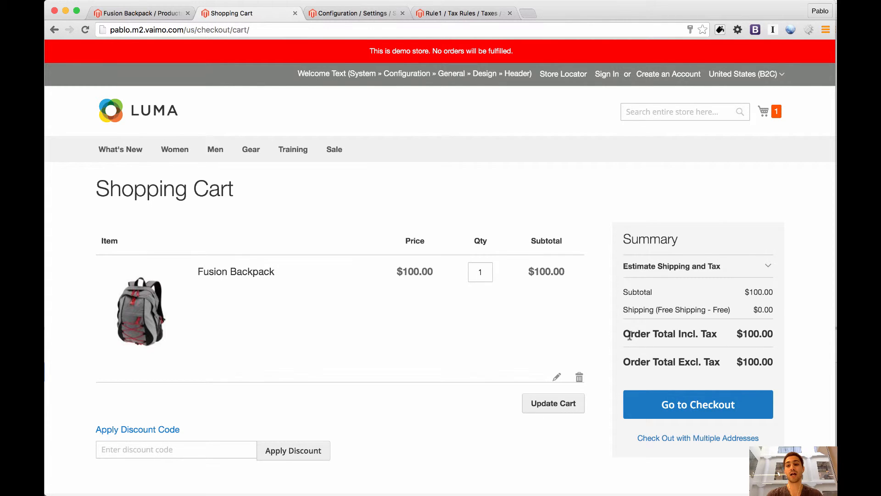
pyautogui.moveTo(630, 335); pyautogui.dragTo(718, 335)
pyautogui.moveTo(631, 362); pyautogui.dragTo(719, 361)
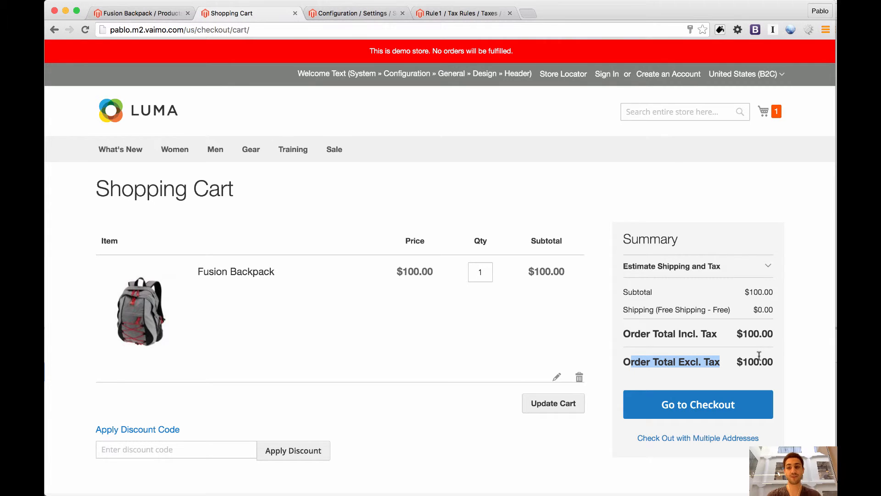
# Step: Review the Orders, Invoices, Credit Memos Display Settings in the tax configuration
pyautogui.click(363, 16)
pyautogui.scroll(15, 90, 339)
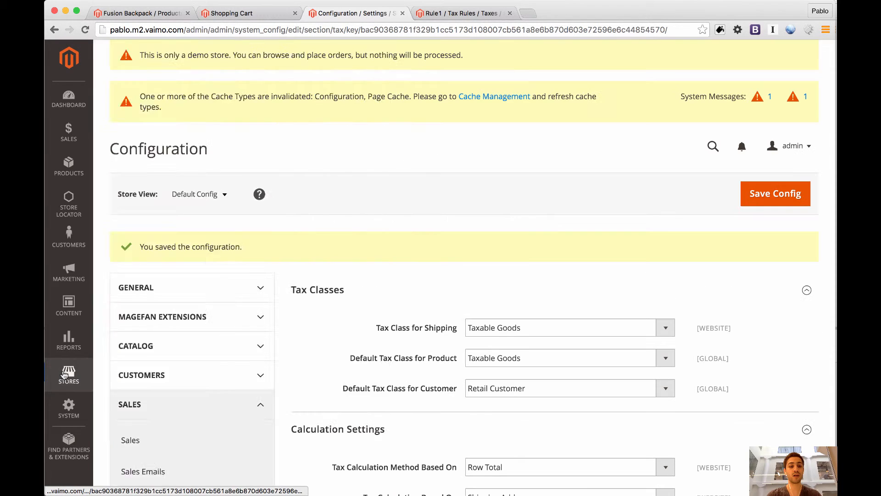
pyautogui.click(69, 374)
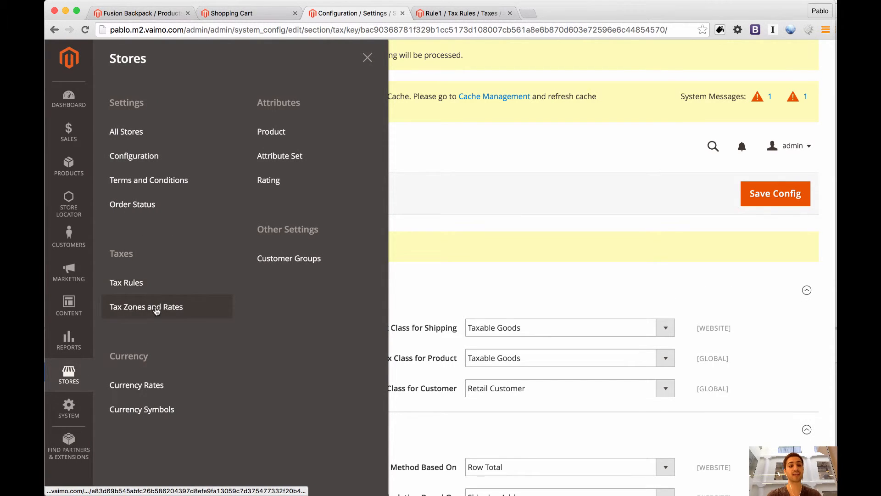
pyautogui.click(367, 58)
pyautogui.scroll(-20, 353, 278)
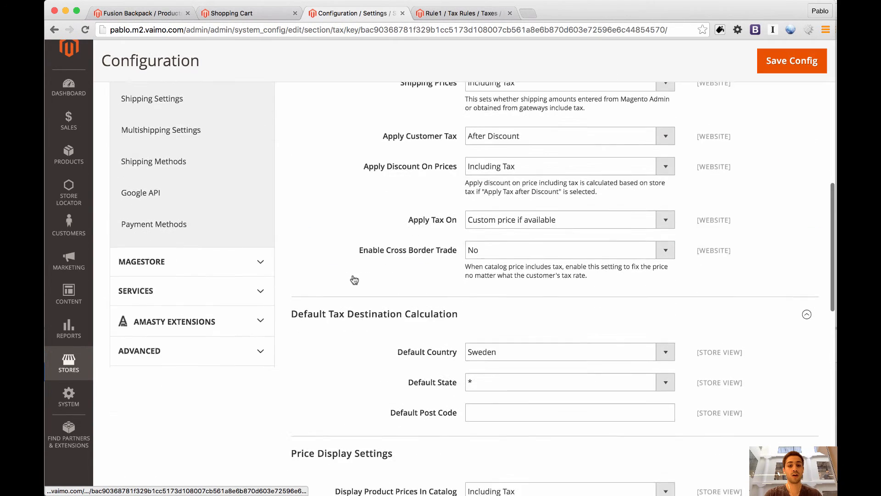
pyautogui.scroll(-5, 354, 278)
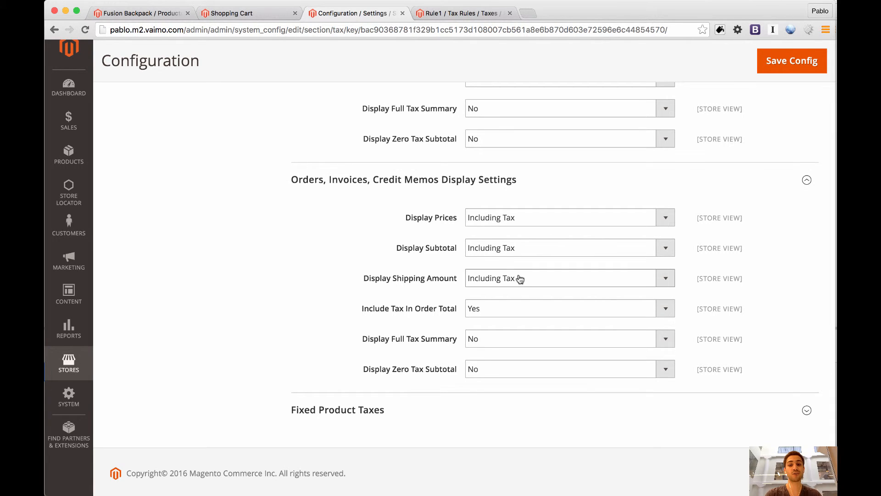
# Step: Open the order with Complete status from the sales orders list and examine its Order Totals section
pyautogui.click(69, 121)
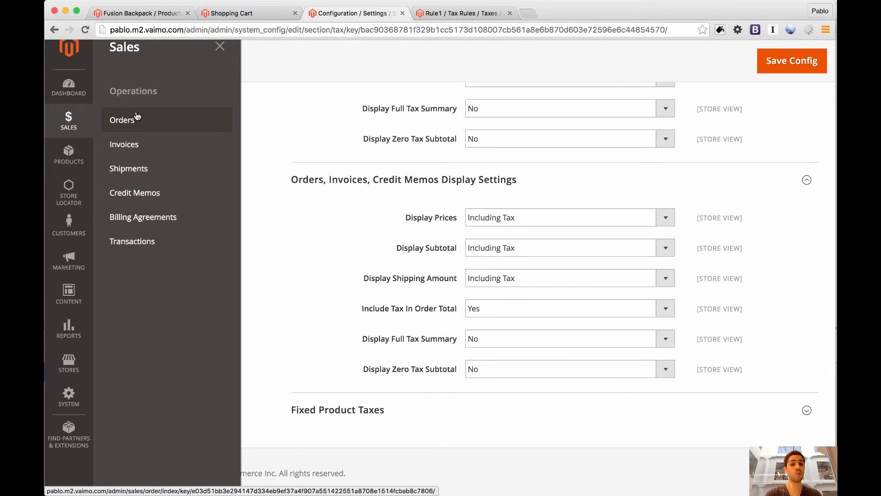
pyautogui.click(122, 119)
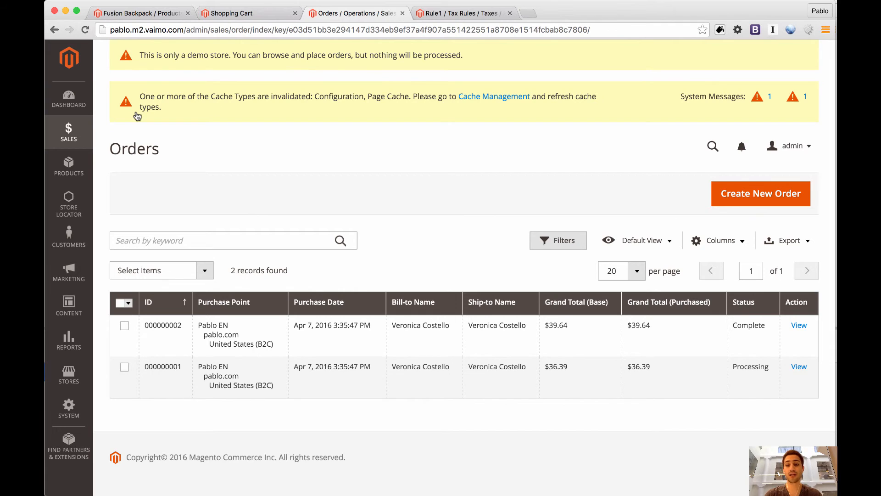
pyautogui.click(799, 327)
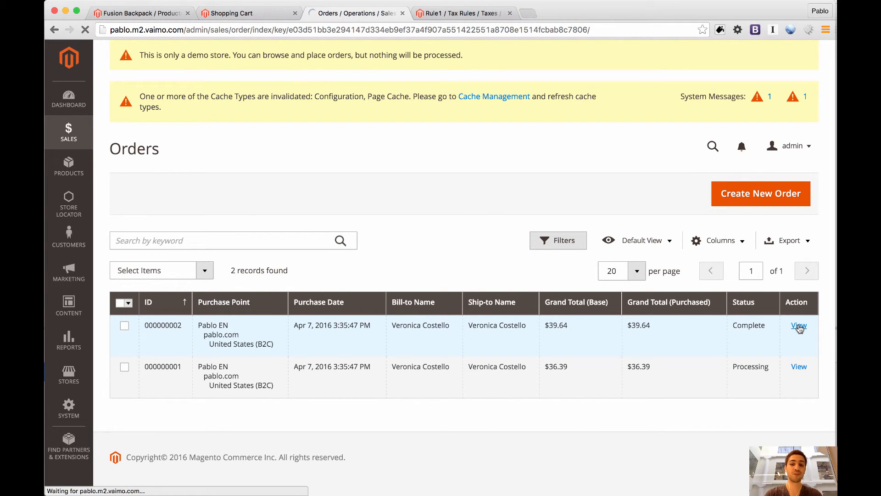
pyautogui.scroll(-15, 651, 285)
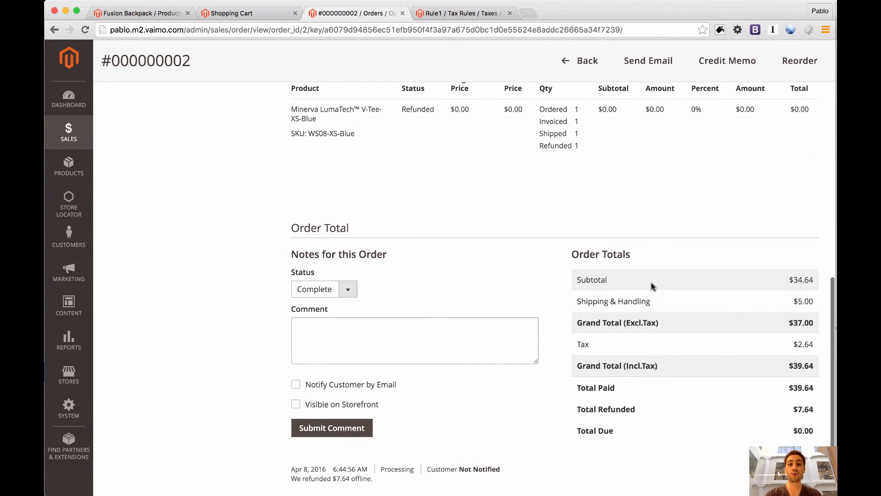
pyautogui.scroll(1, 652, 286)
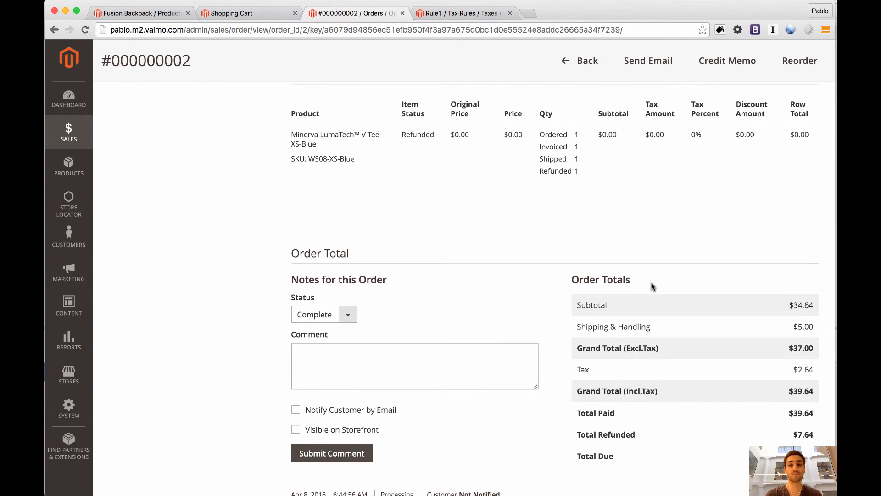
# Step: Check the tax rates and tax classes selected in Rule1 against the order totals in the storefront shopping cart
pyautogui.click(231, 14)
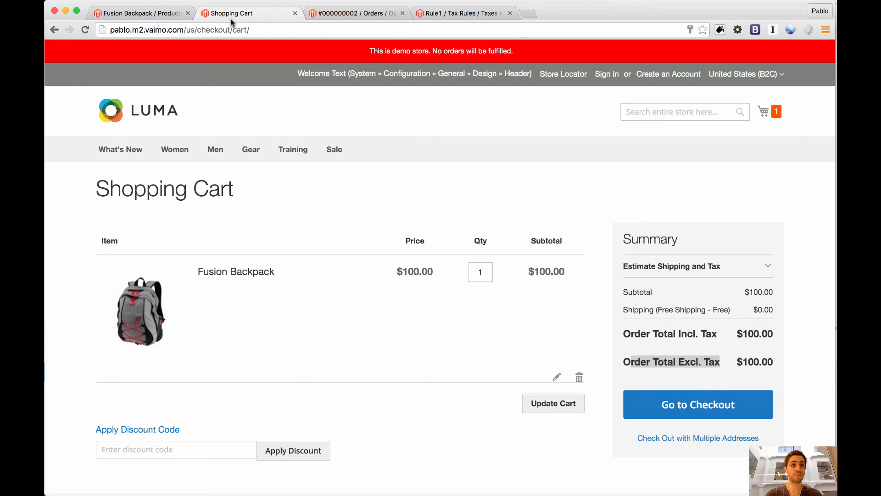
pyautogui.click(354, 15)
pyautogui.click(464, 14)
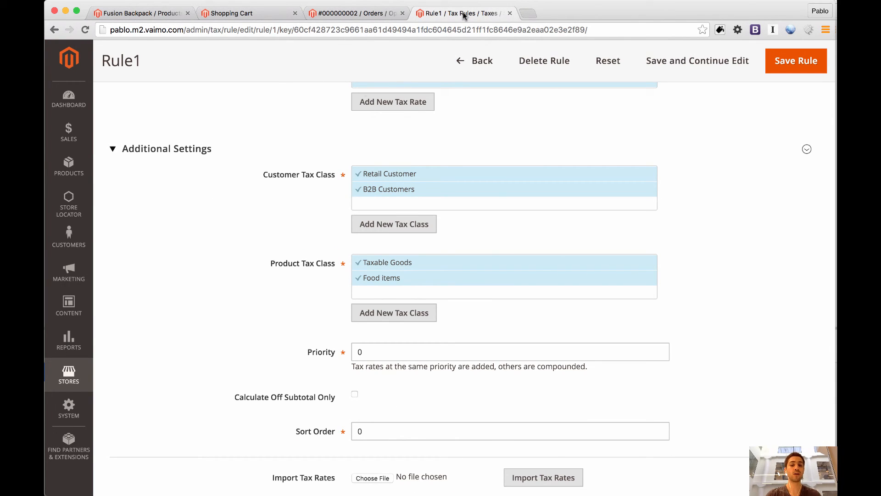
pyautogui.scroll(5, 256, 202)
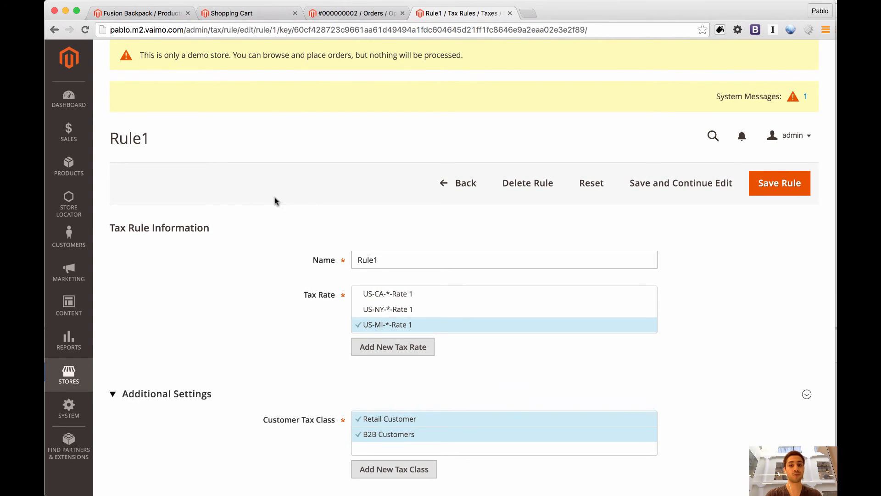
pyautogui.click(252, 14)
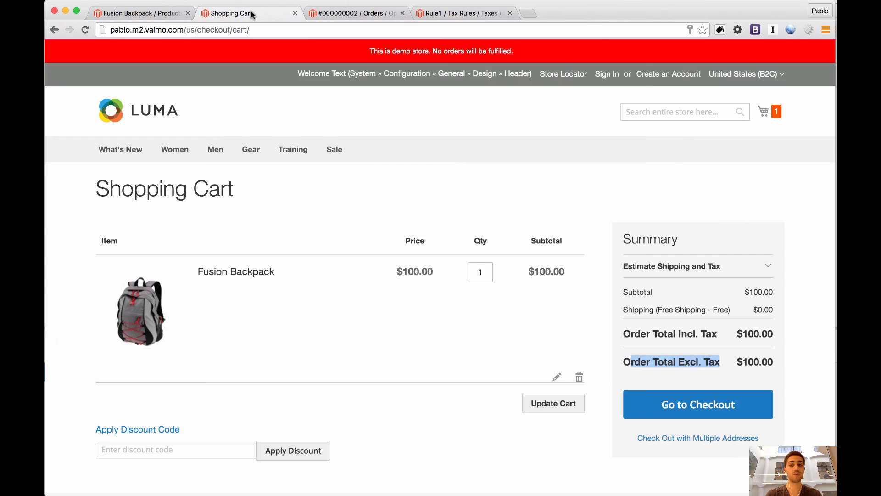
pyautogui.click(740, 338)
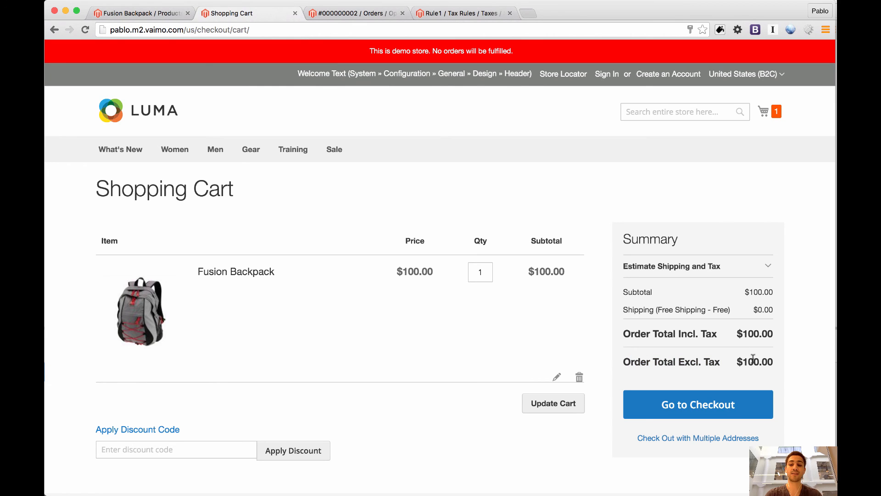